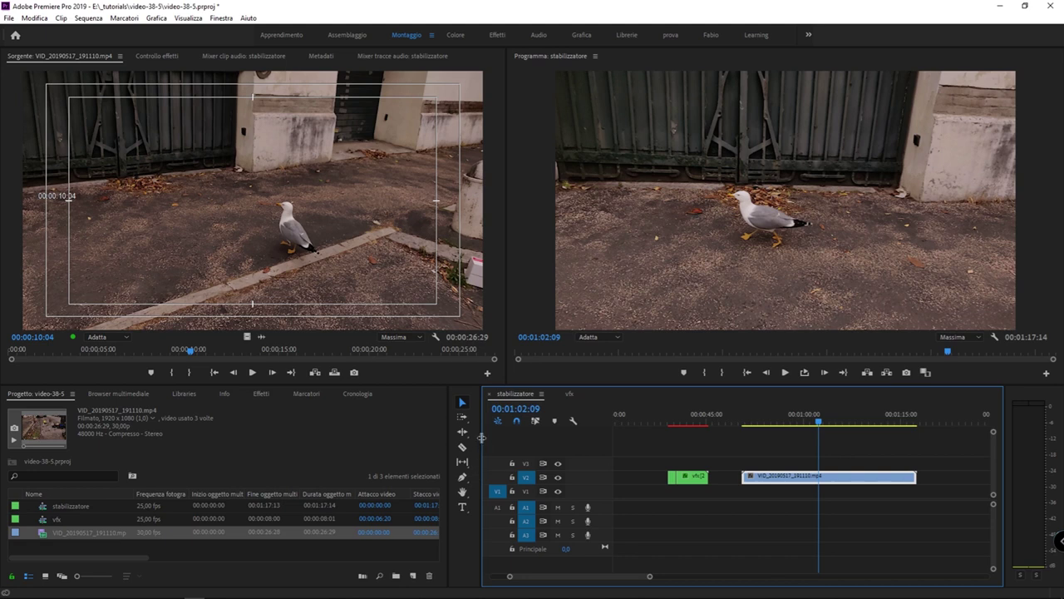
- Widen the Timeline and play from 00:01:00:00, stopping at 00:01:03:13 as the gull spreads its wings
drag(481, 438, 306, 437)
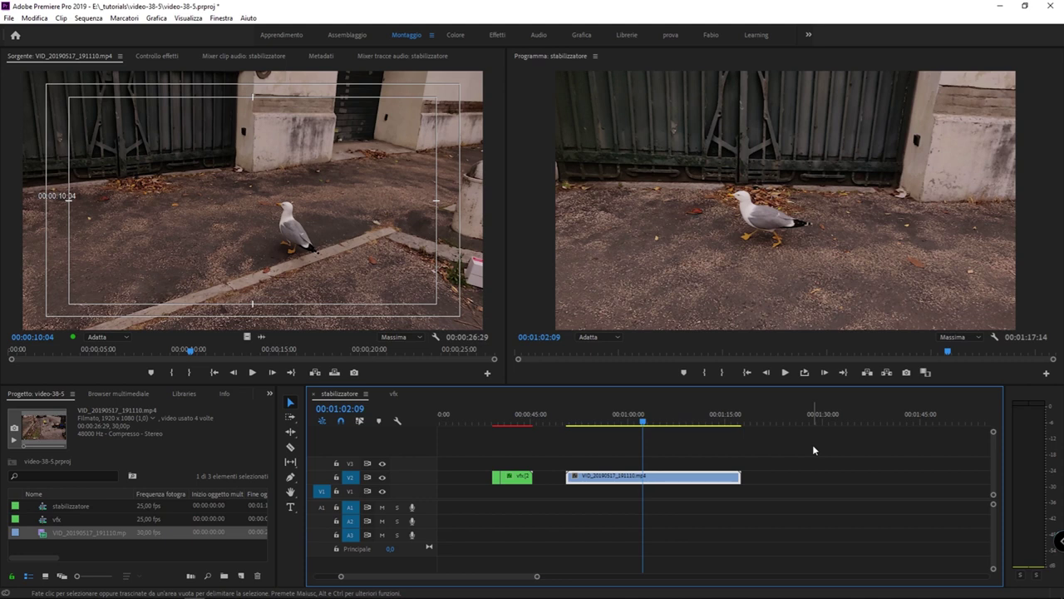
click(629, 424)
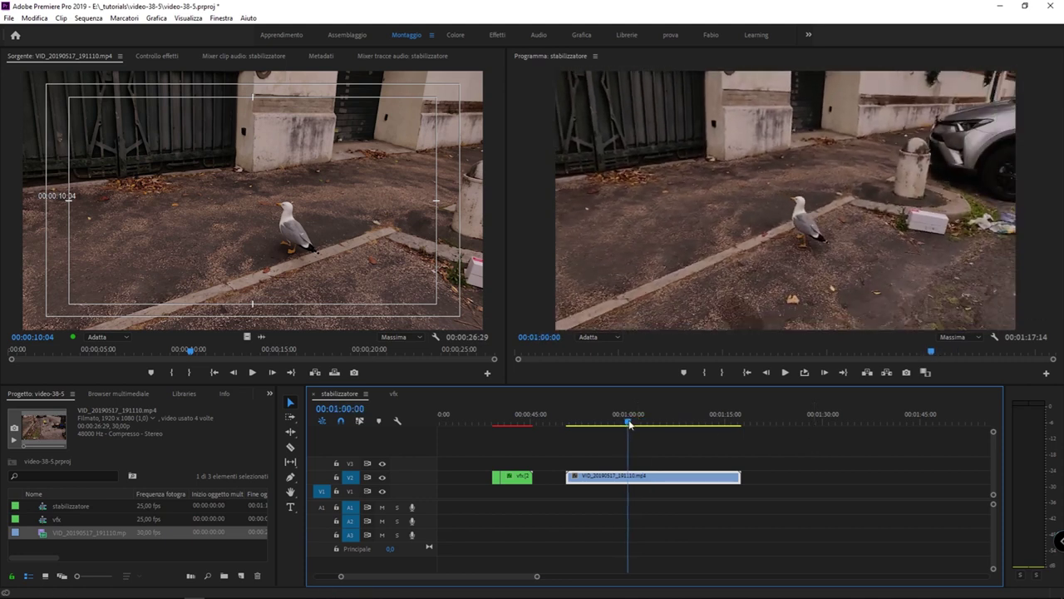
drag(630, 424, 635, 423)
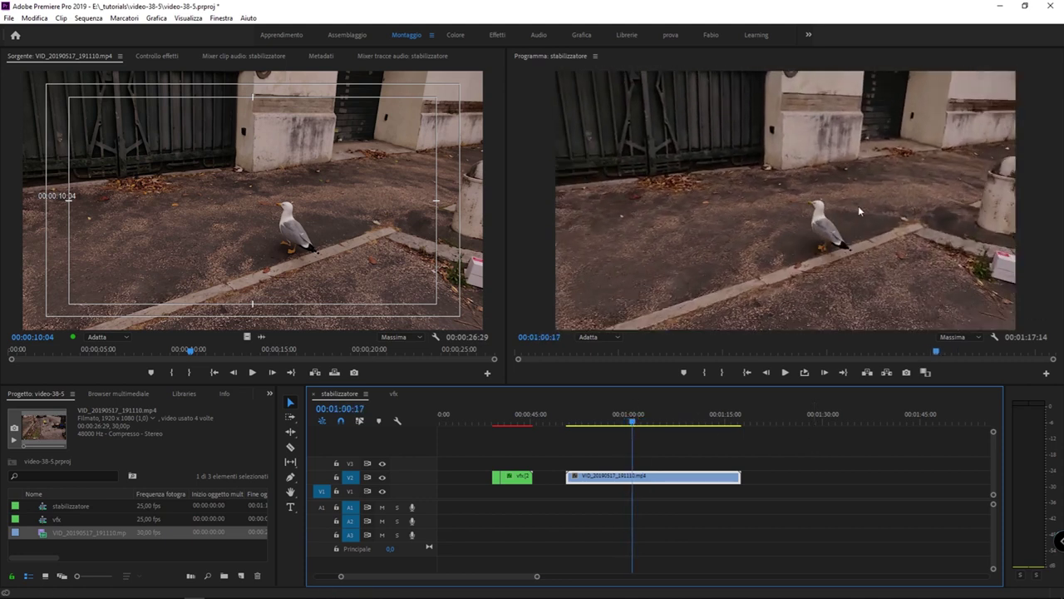
key(space)
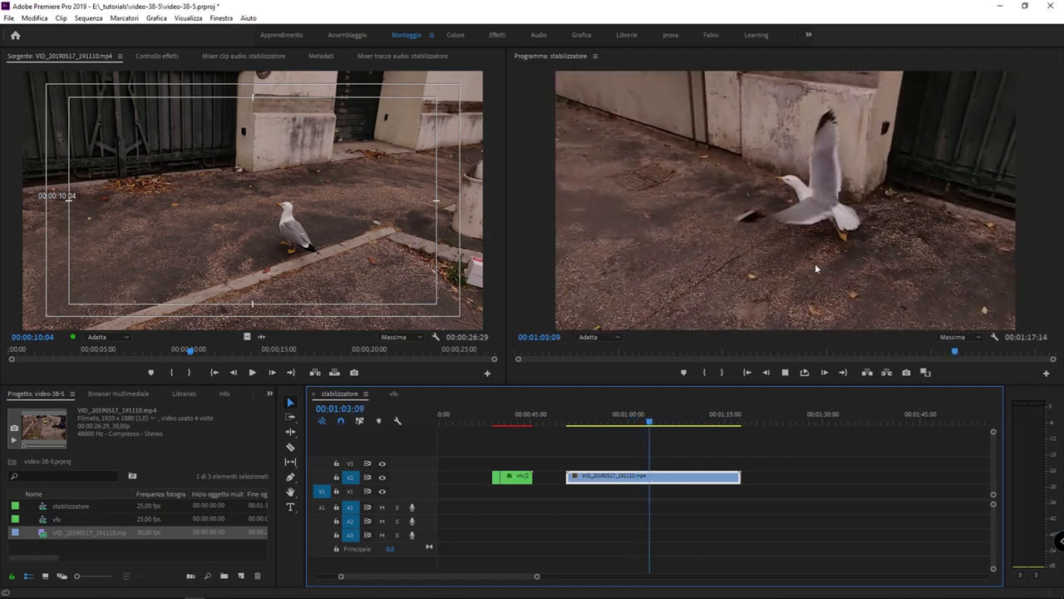
key(space)
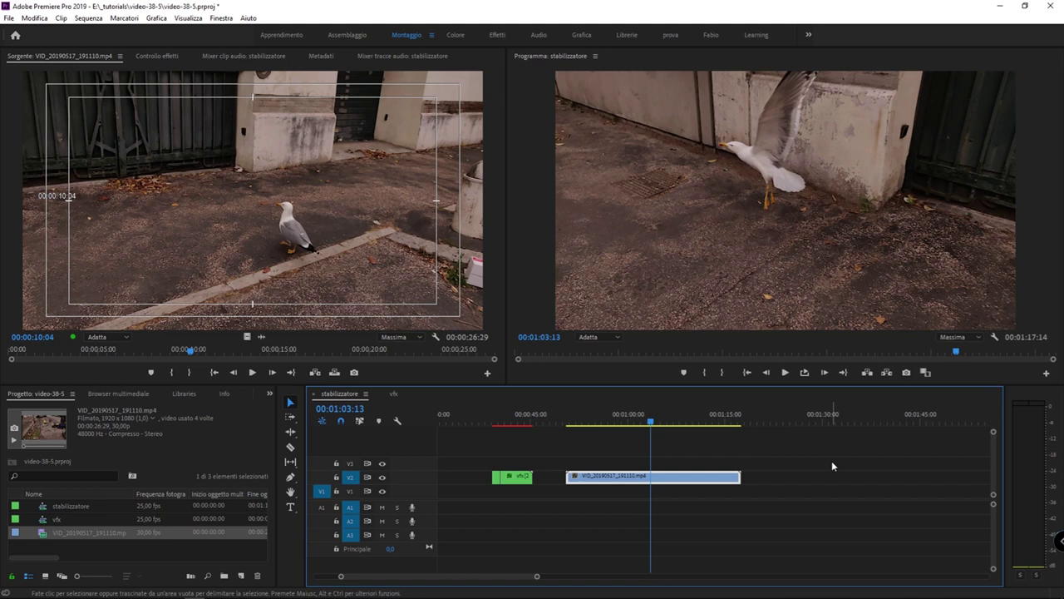
scroll(832, 466, up, 2)
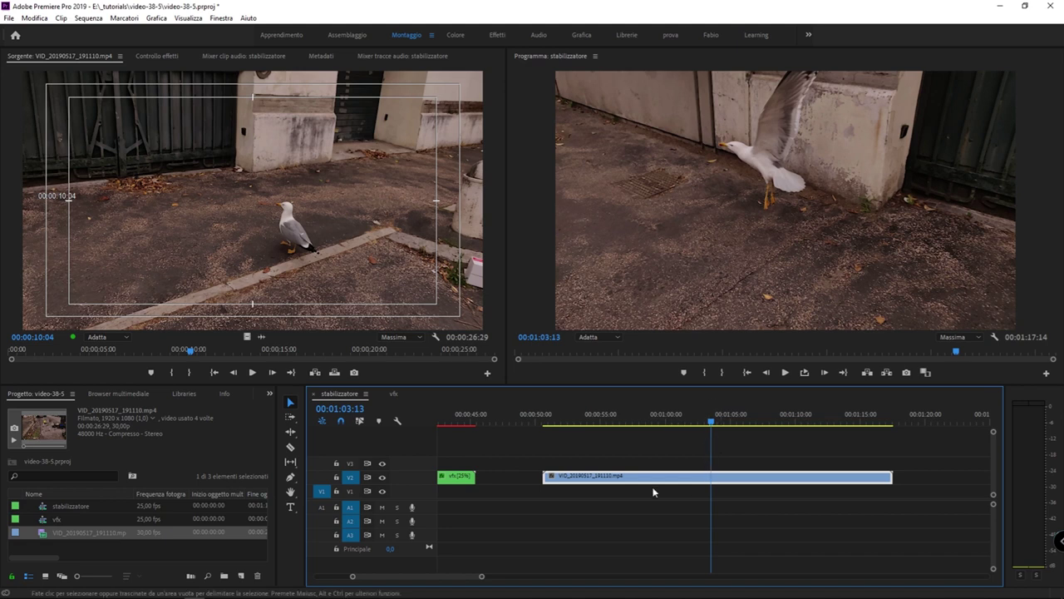
right_click(701, 480)
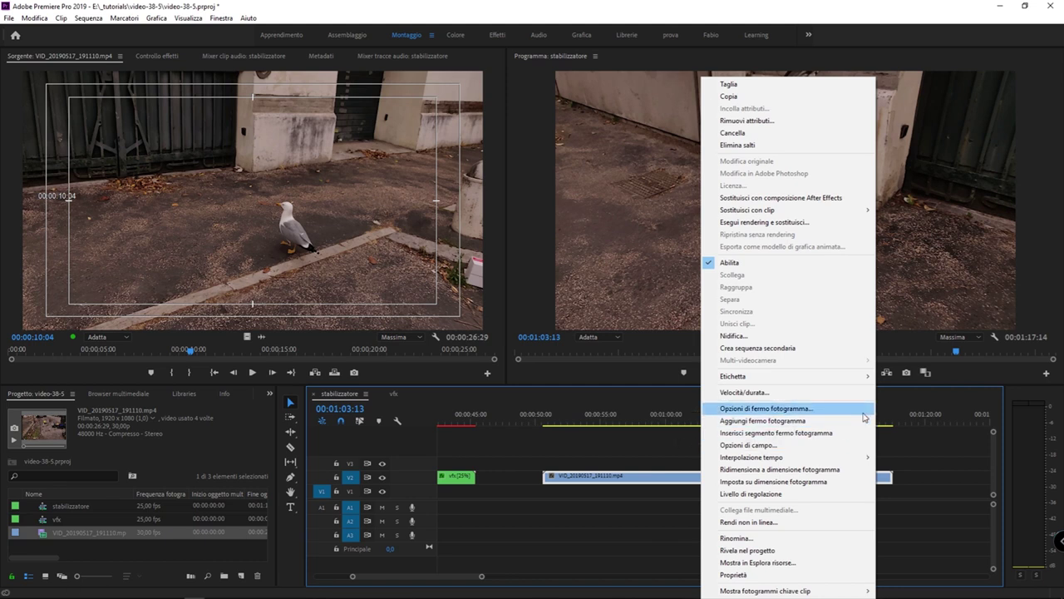
click(661, 456)
click(706, 486)
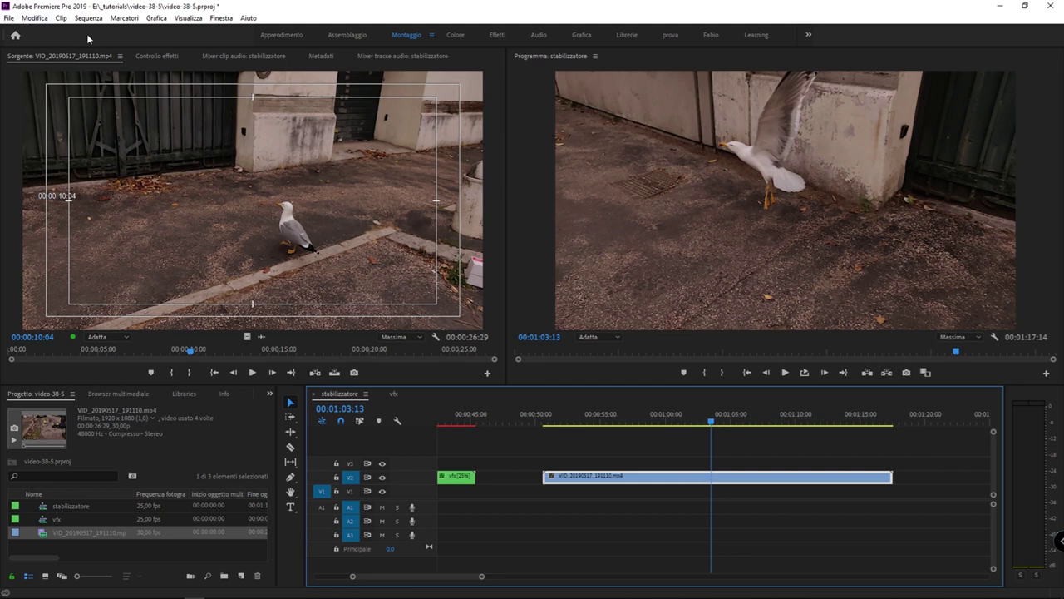
click(62, 18)
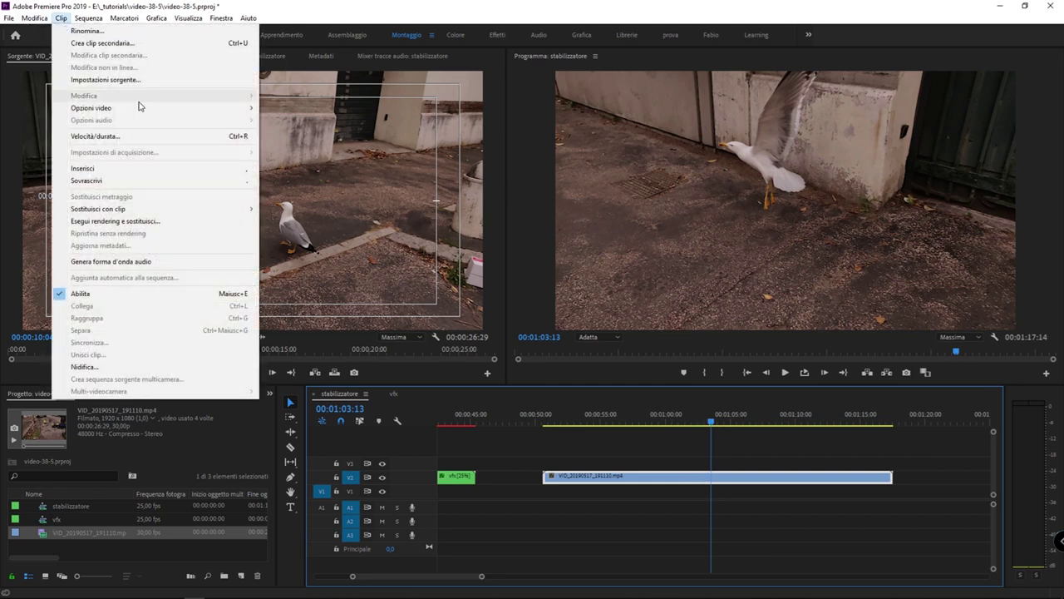
mouse_move(141, 108)
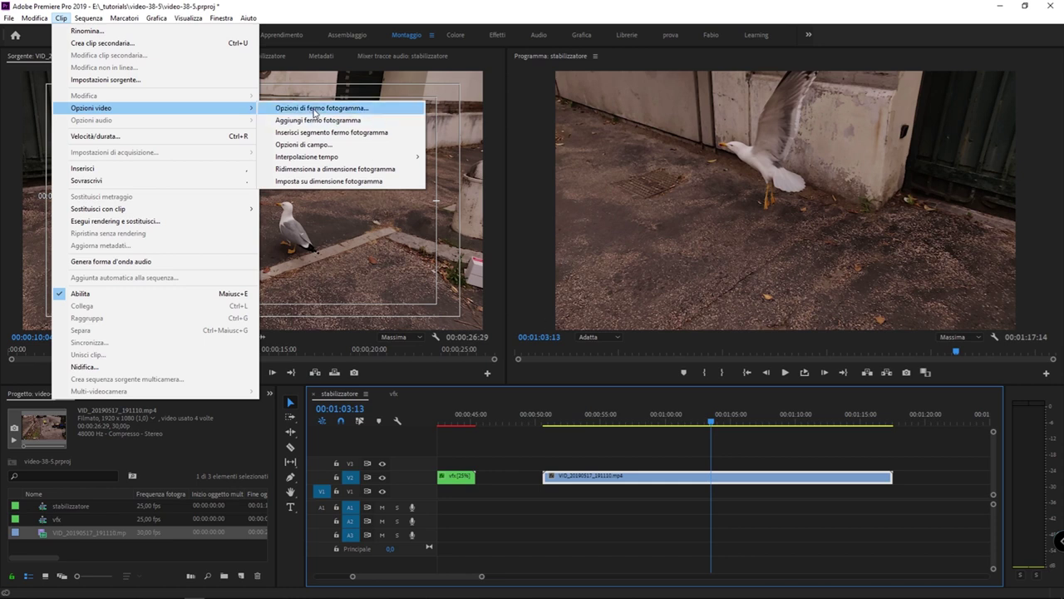
click(706, 452)
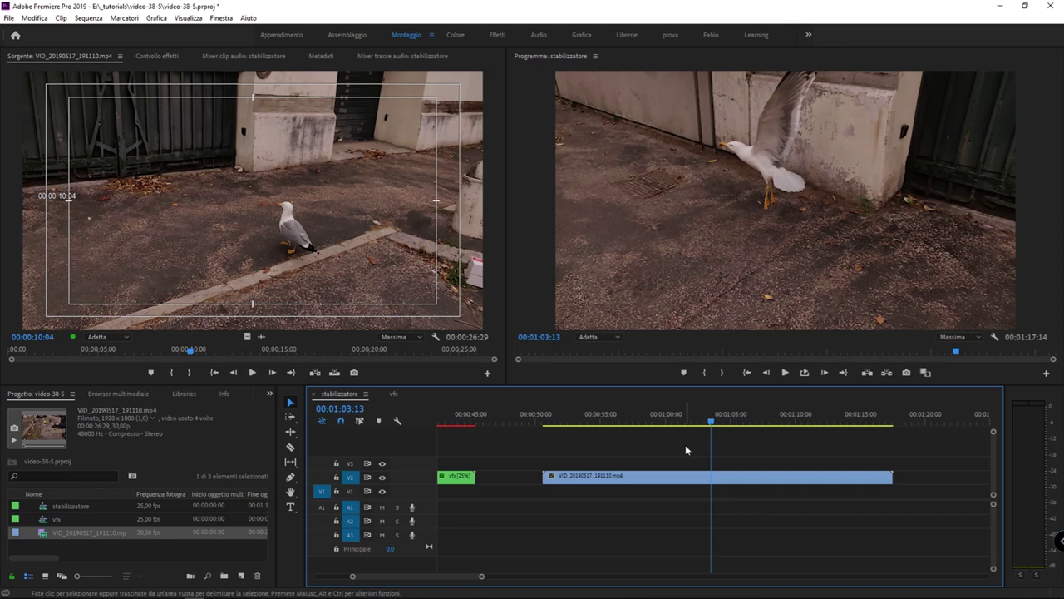
- Trim the seagull clip's start to 00:00:58:23 and play it back to the take-off
click(624, 413)
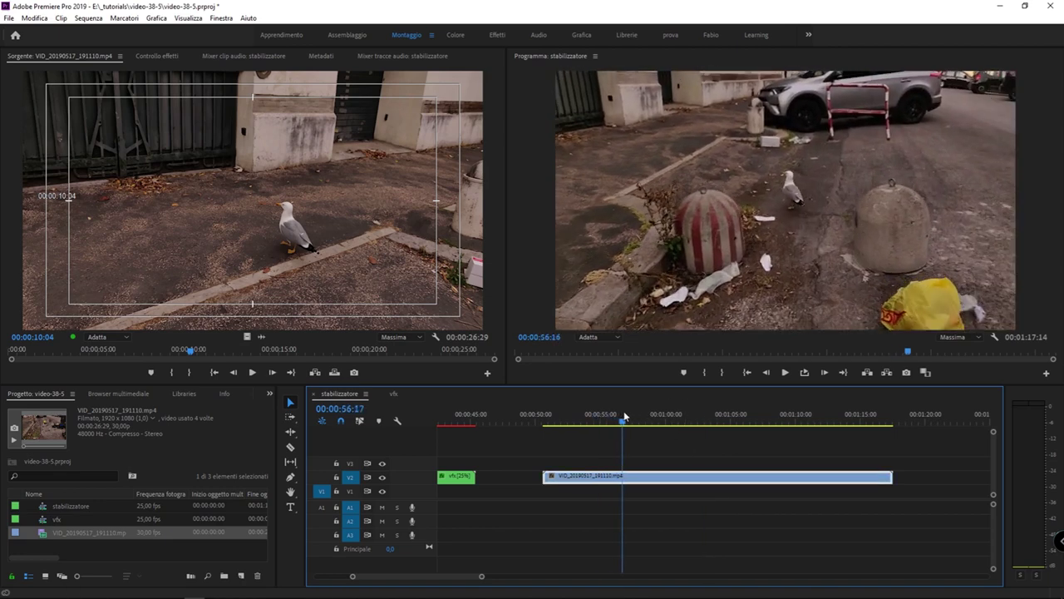
drag(624, 413, 654, 419)
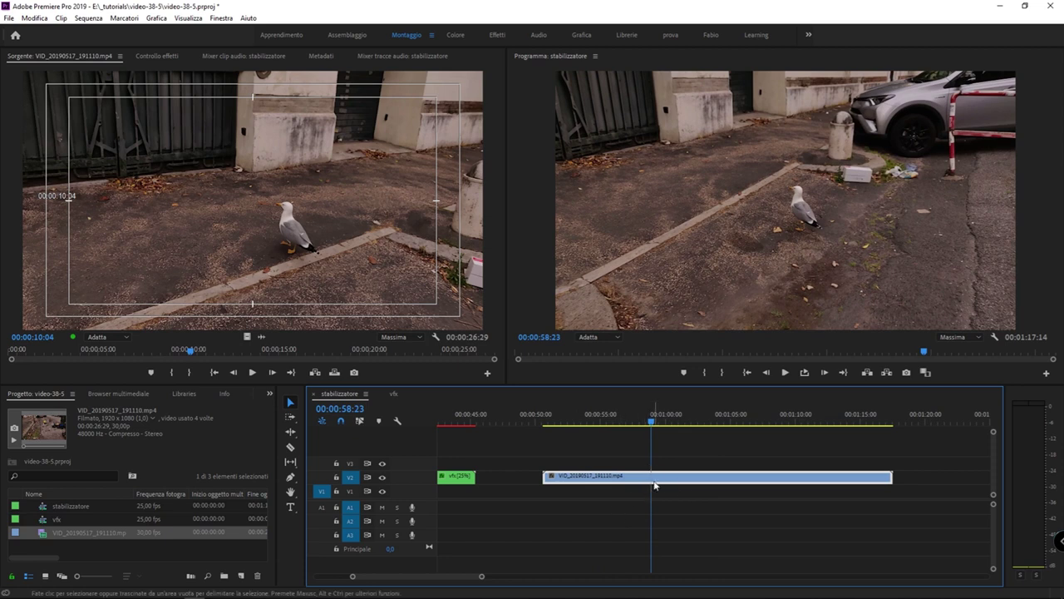
drag(545, 477, 651, 478)
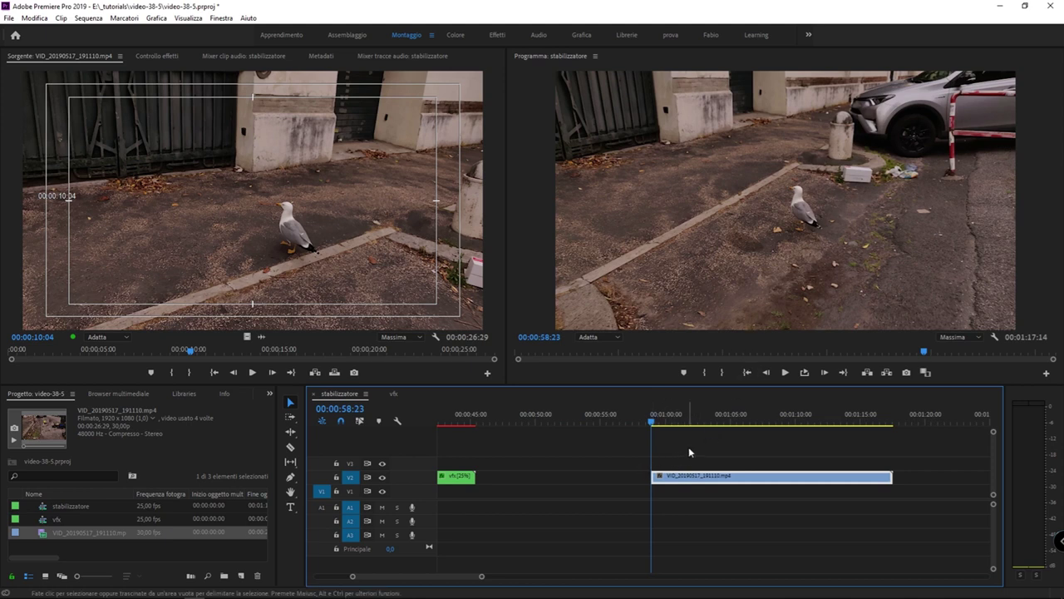
key(space)
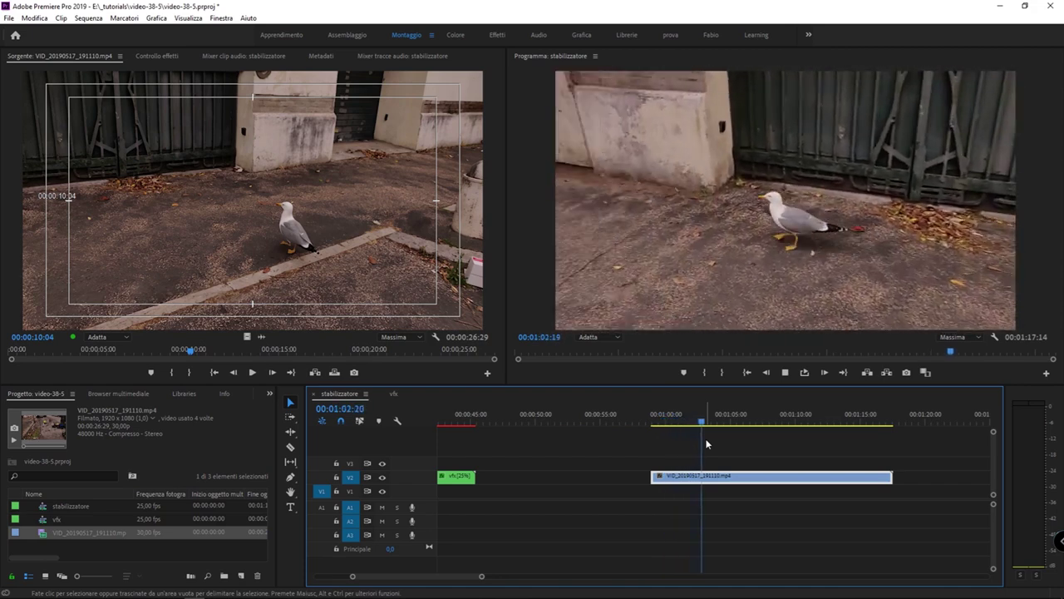
key(space)
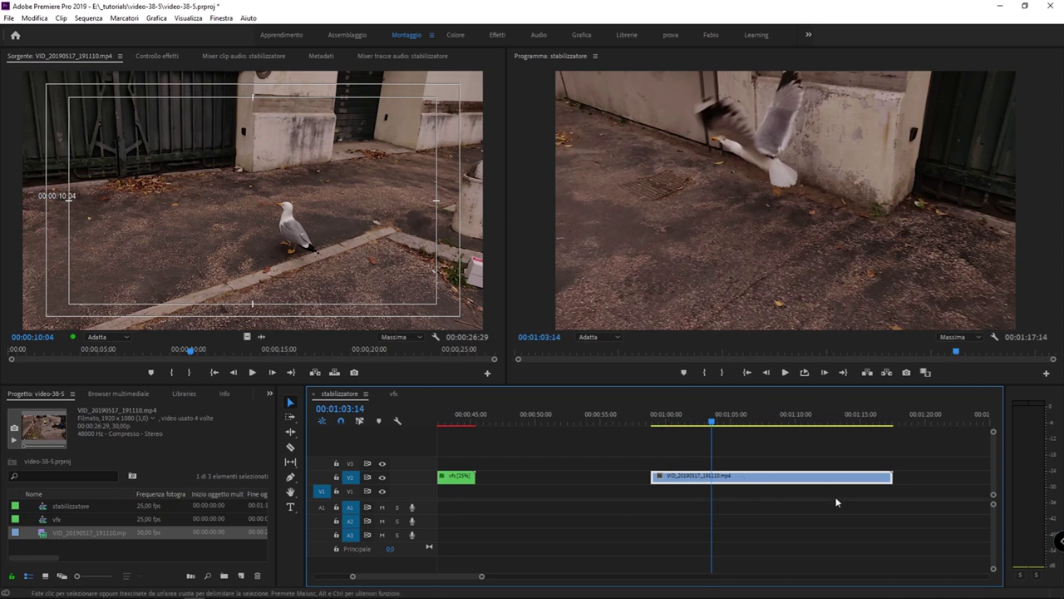
- Cut the clip at 00:01:03:14 and delete the part after the cut
key(c)
click(713, 476)
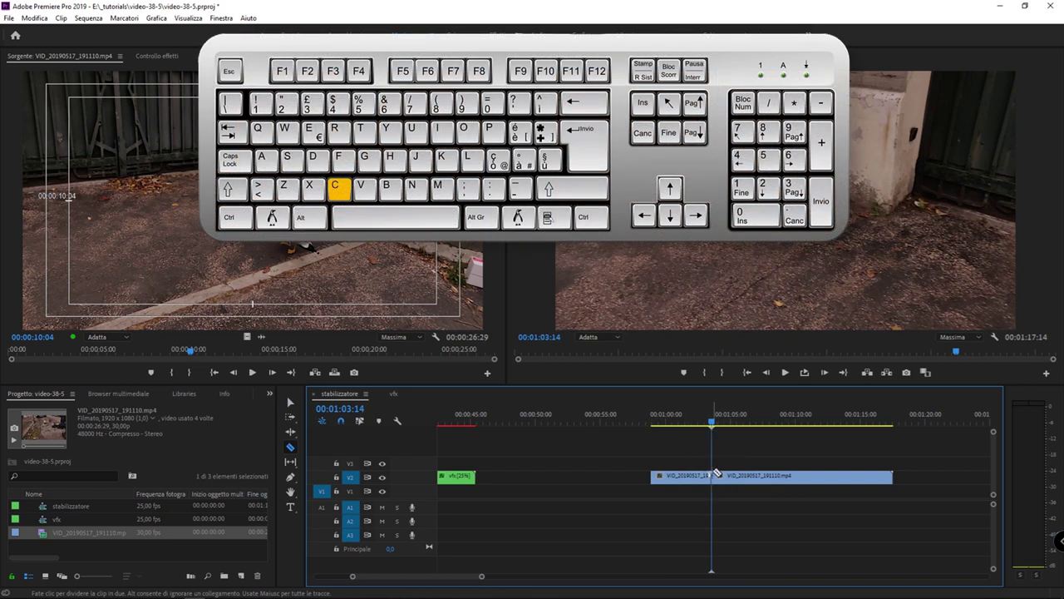
key(v)
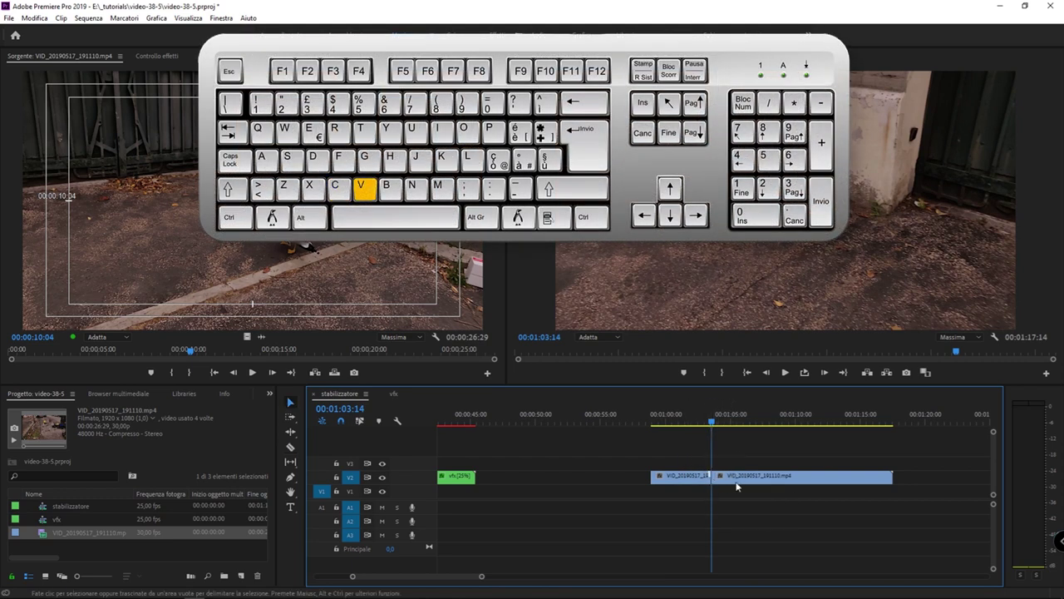
click(786, 476)
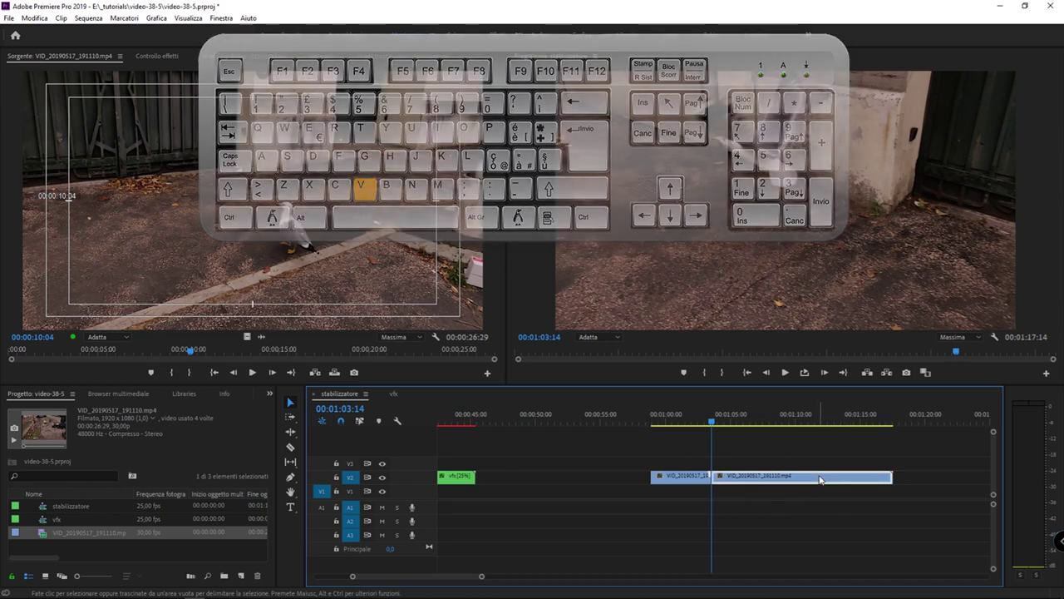
key(Delete)
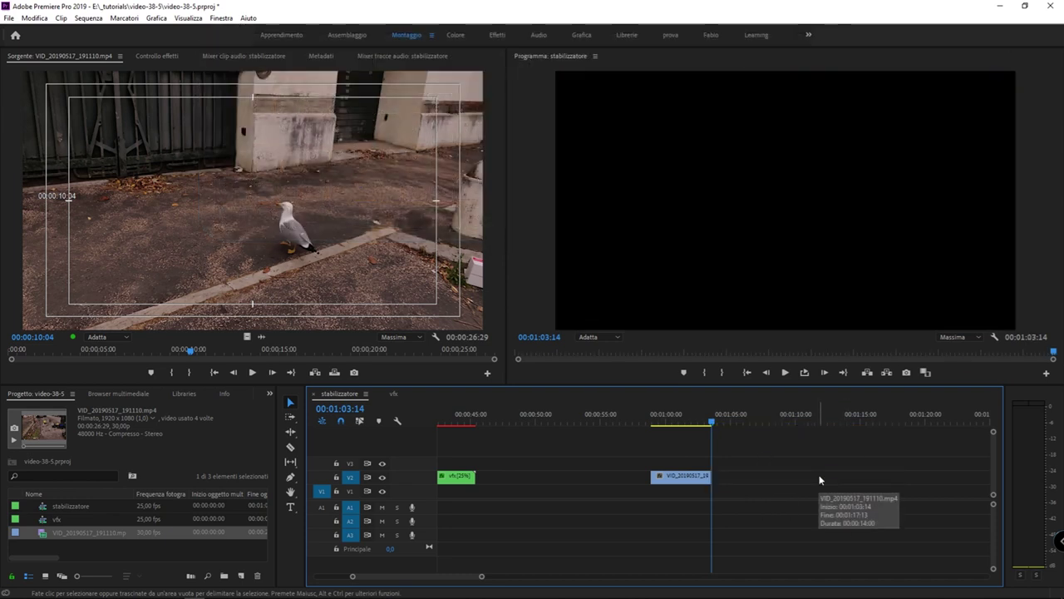
scroll(820, 480, up, 1)
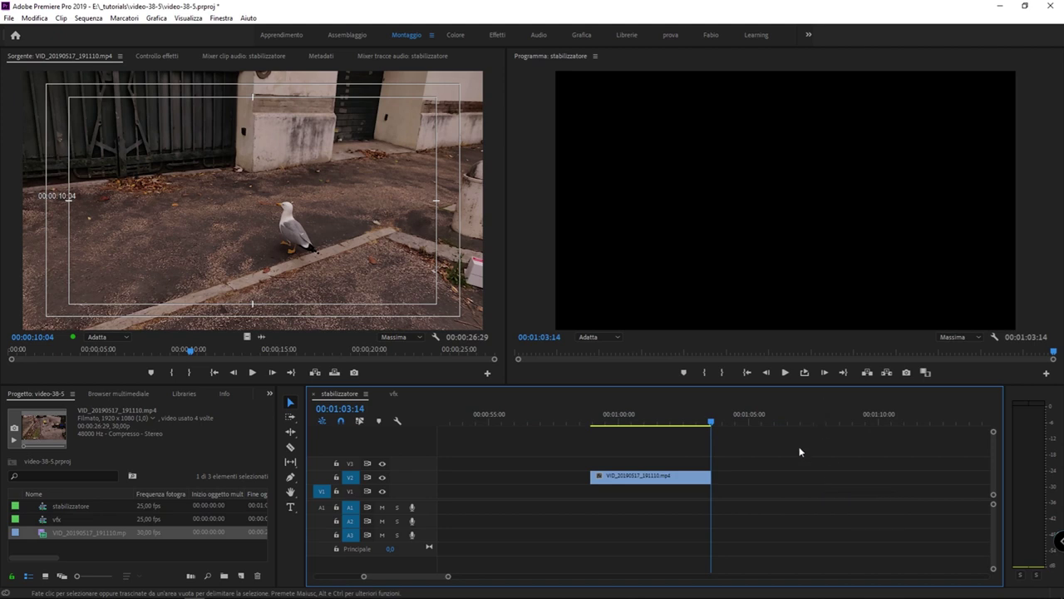
drag(599, 425, 661, 424)
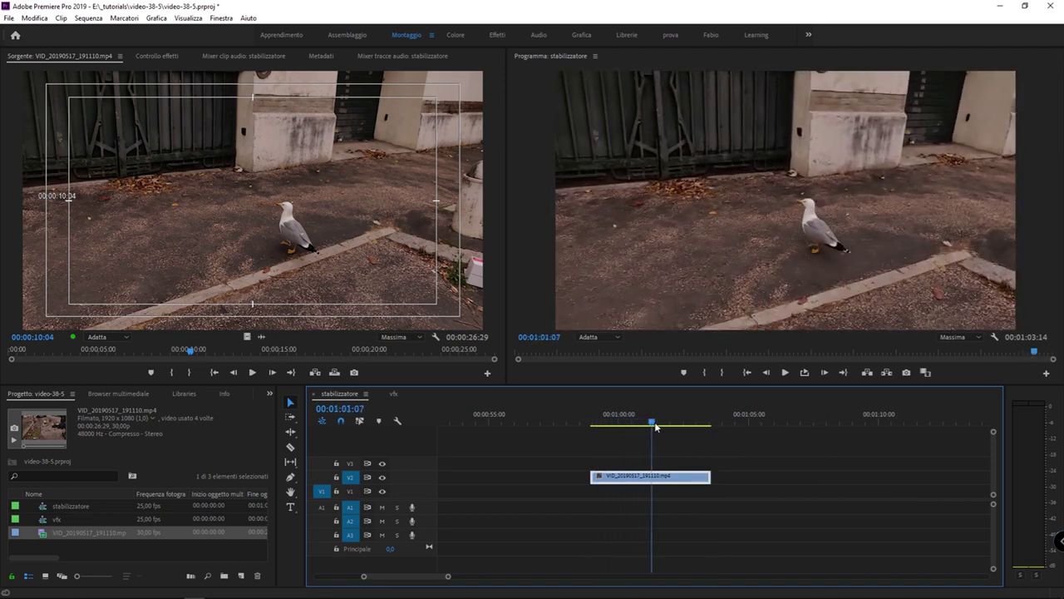
right_click(661, 483)
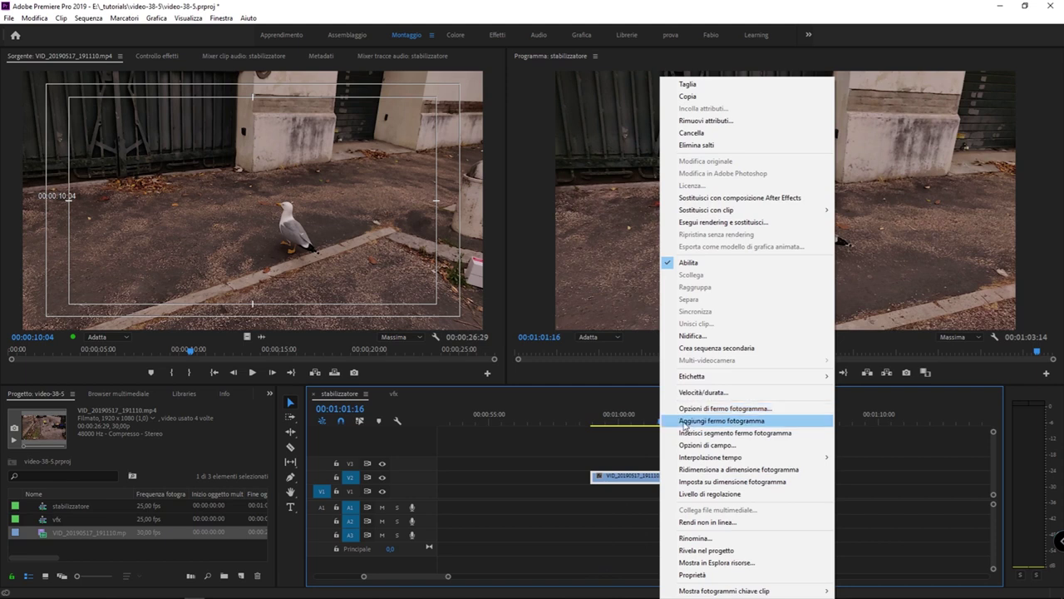
click(639, 458)
click(675, 481)
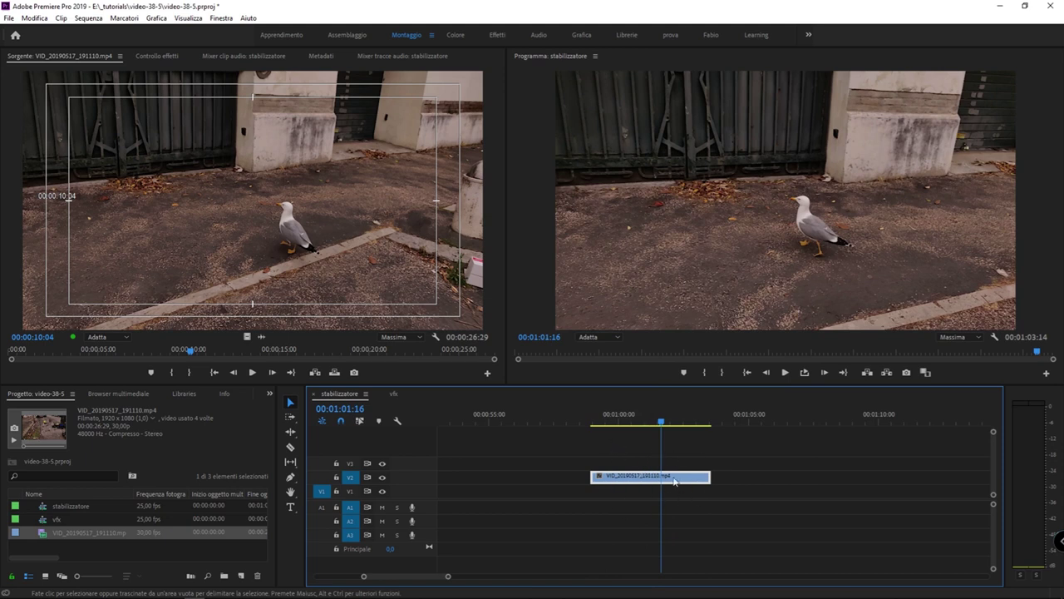
drag(697, 422, 712, 414)
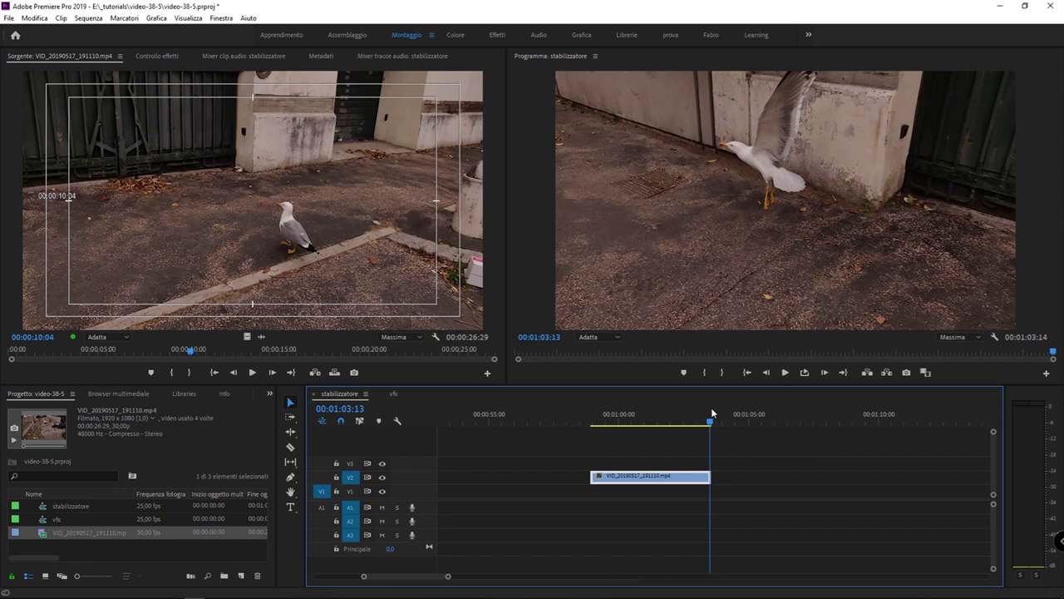
- Zoom the timeline in and step frame by frame onto the clip's last frame
key(equal)
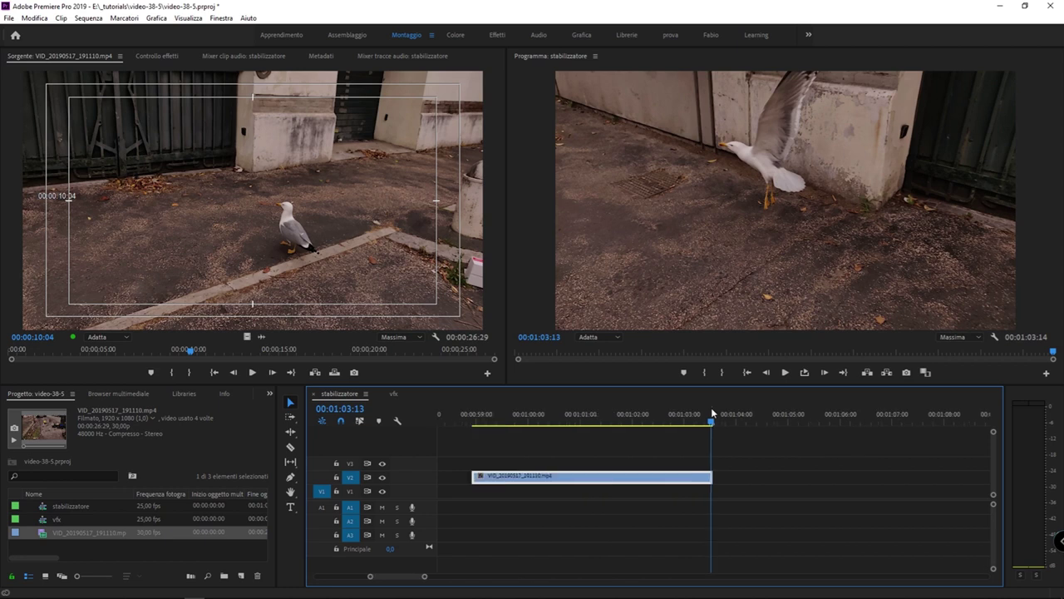
key(equal)
key(equal)
key(Right)
key(Left)
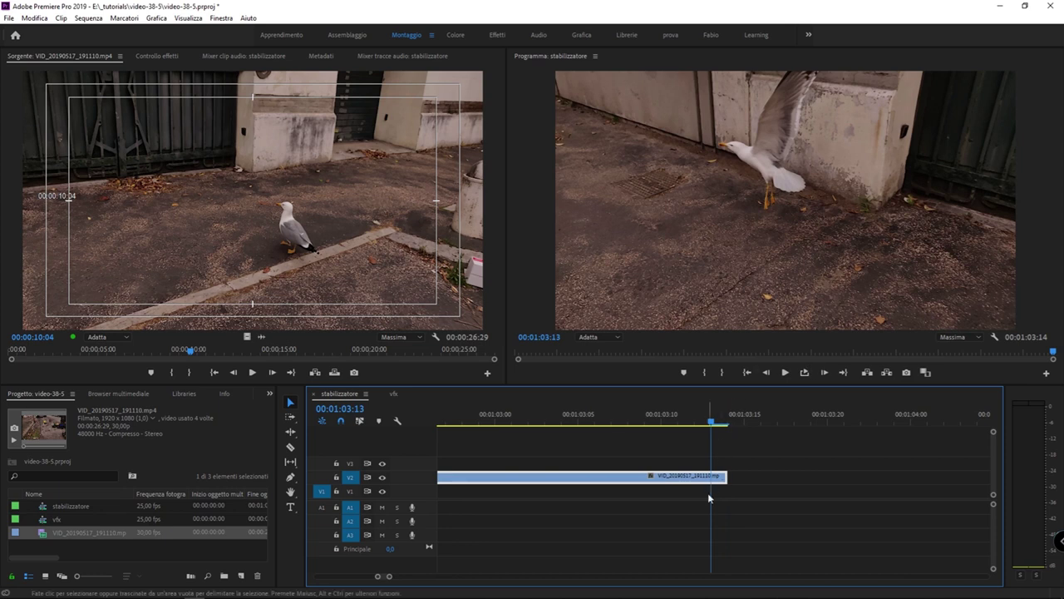
- Cut the clip at 00:01:03:13 and select the short piece after the cut
key(c)
key(v)
key(c)
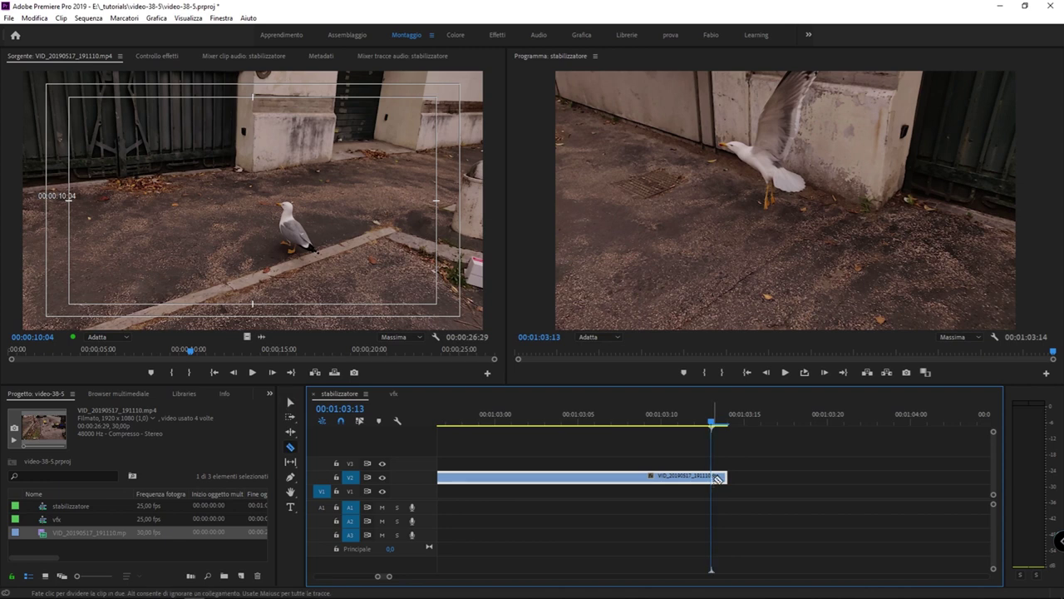
click(714, 477)
key(v)
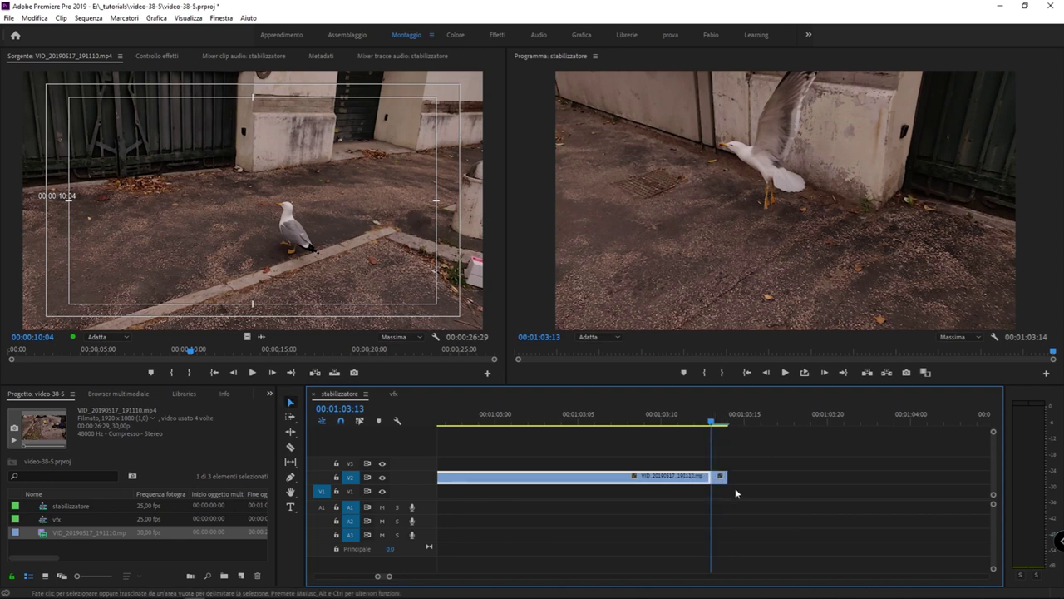
click(719, 481)
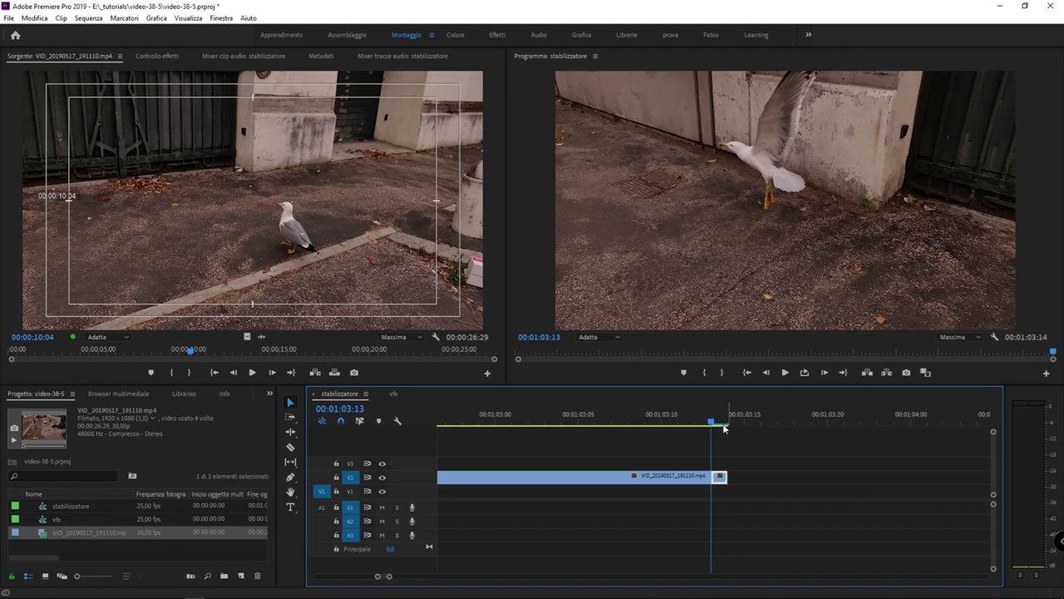
click(743, 422)
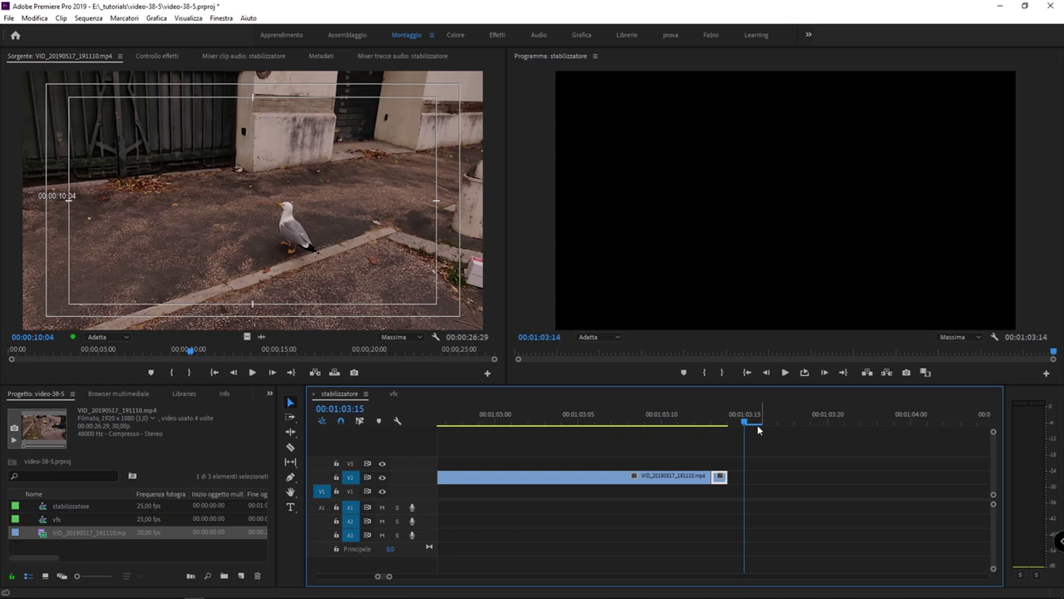
click(711, 420)
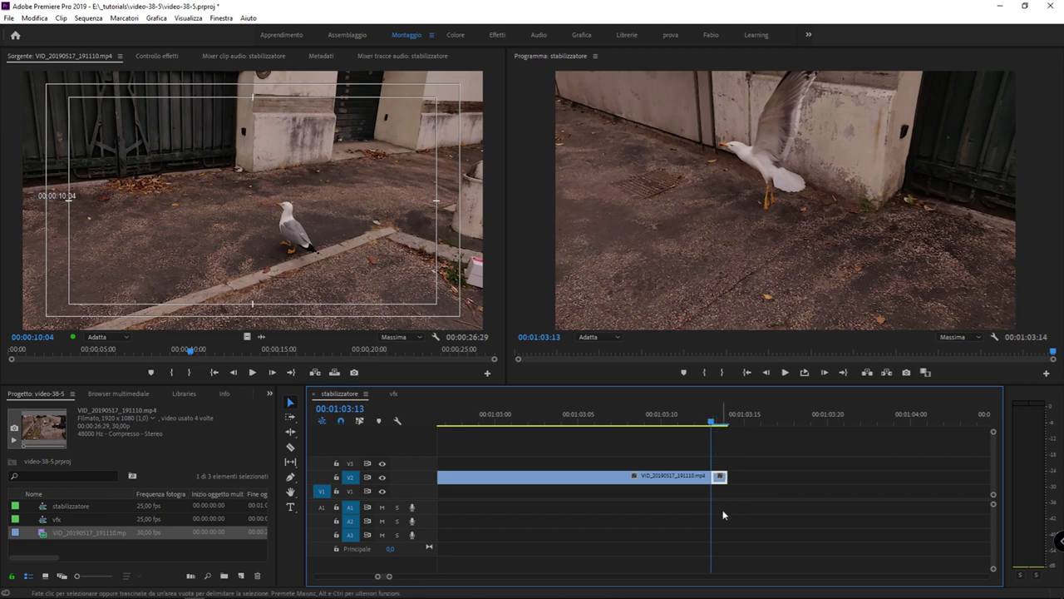
drag(734, 477, 843, 477)
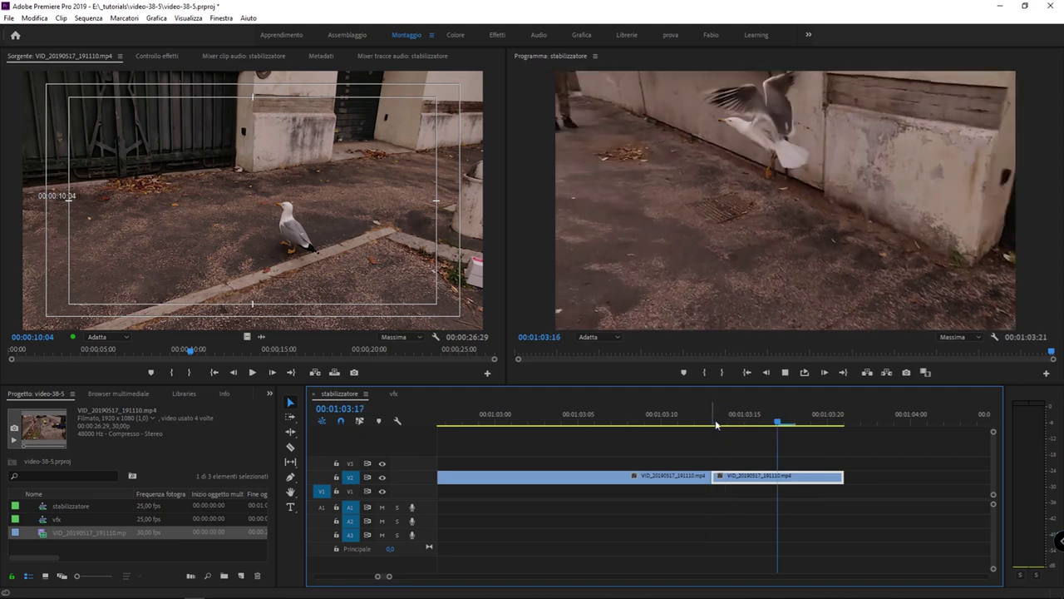
key(Home)
key(space)
drag(730, 421, 711, 421)
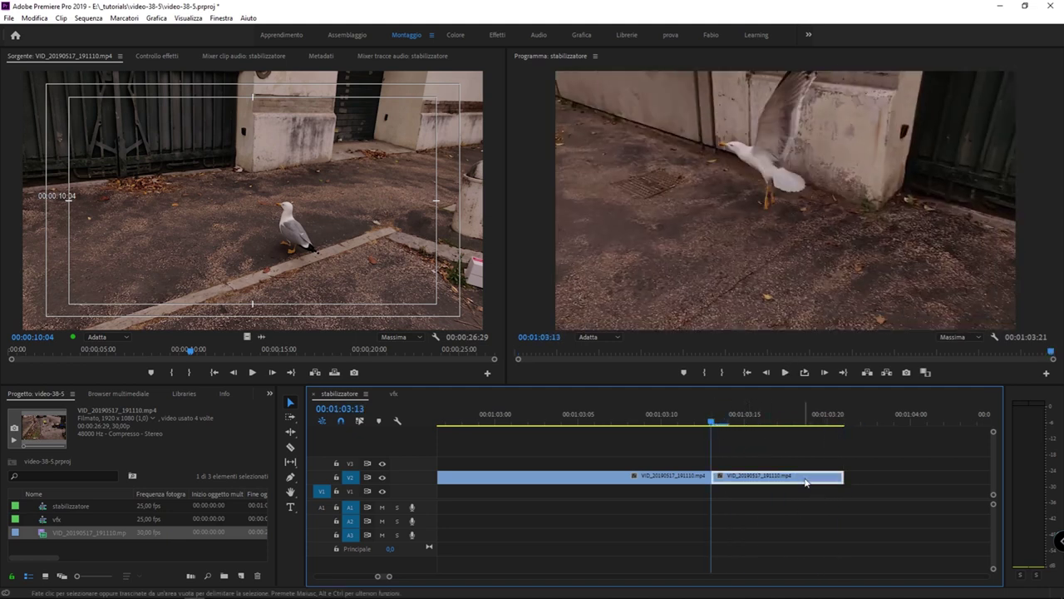
drag(842, 477, 727, 477)
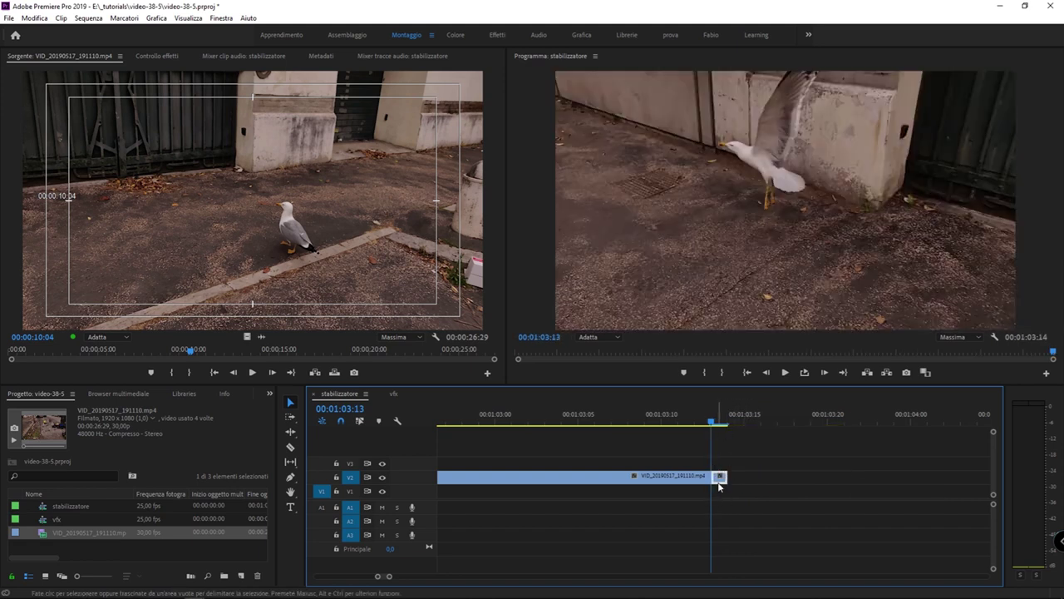
right_click(720, 485)
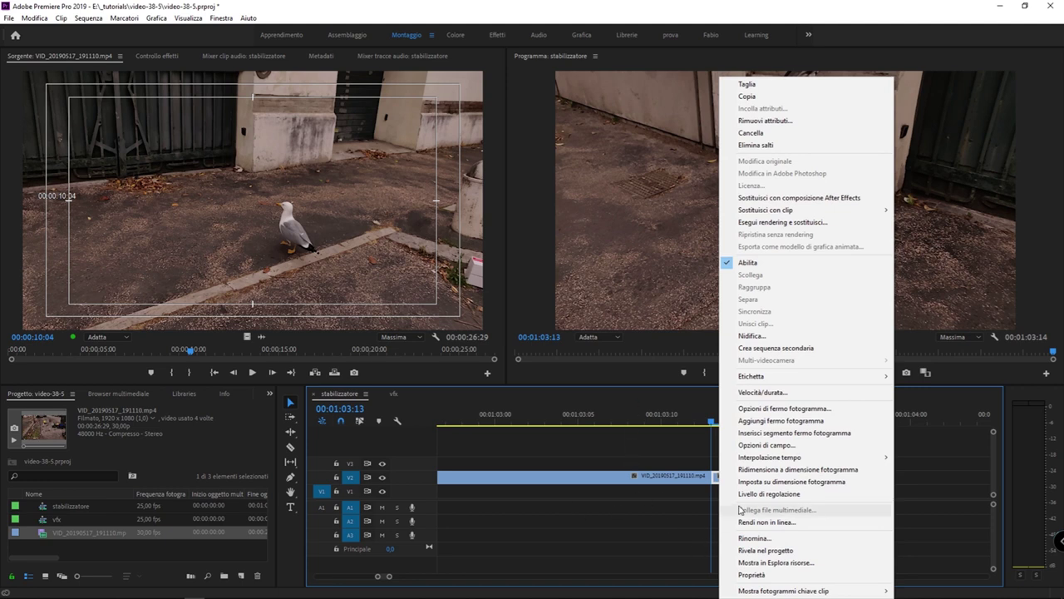
click(814, 411)
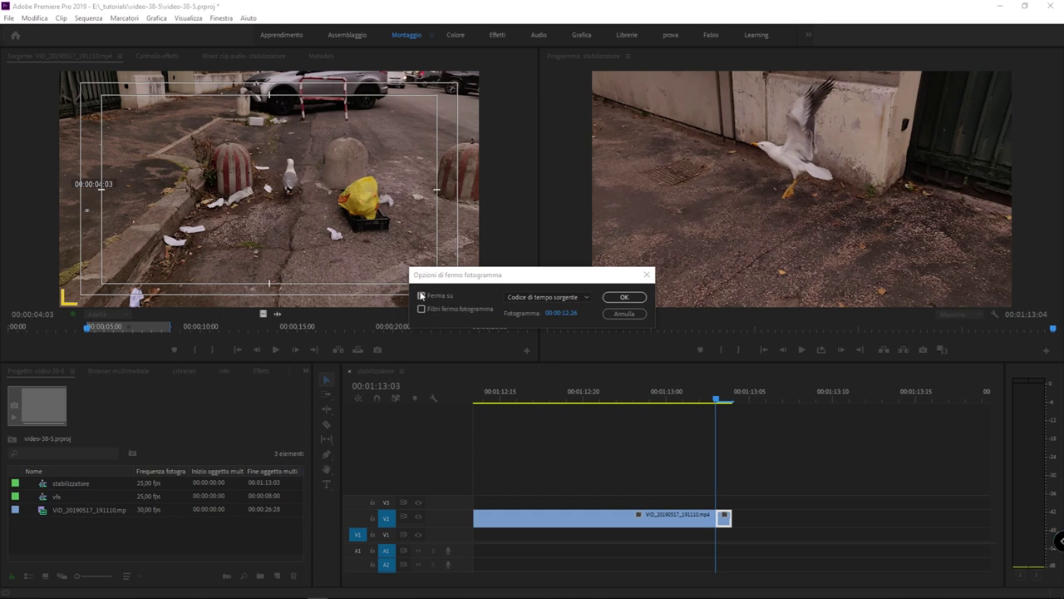
click(590, 297)
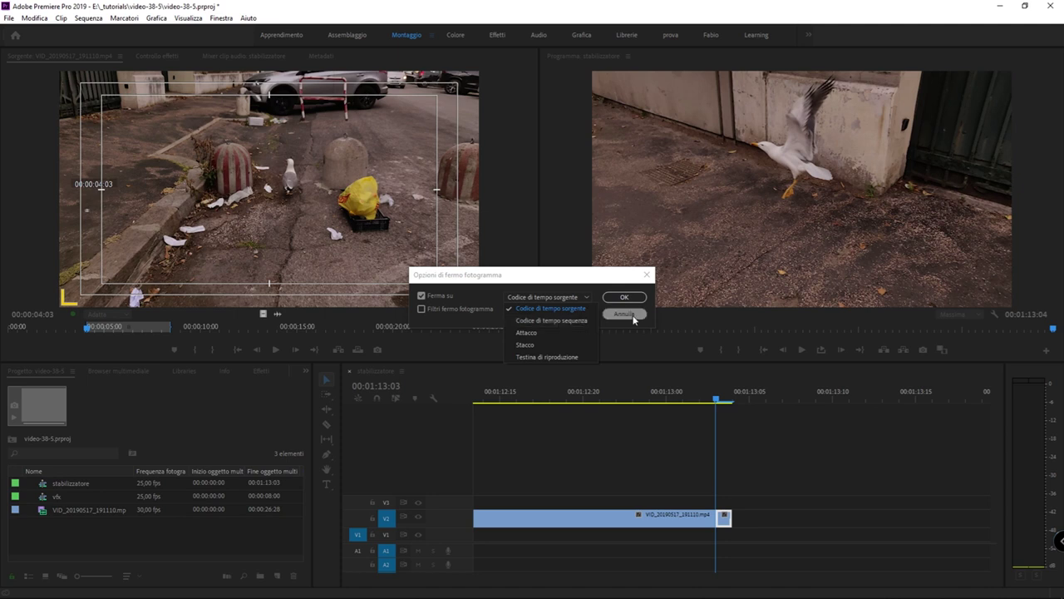
click(625, 313)
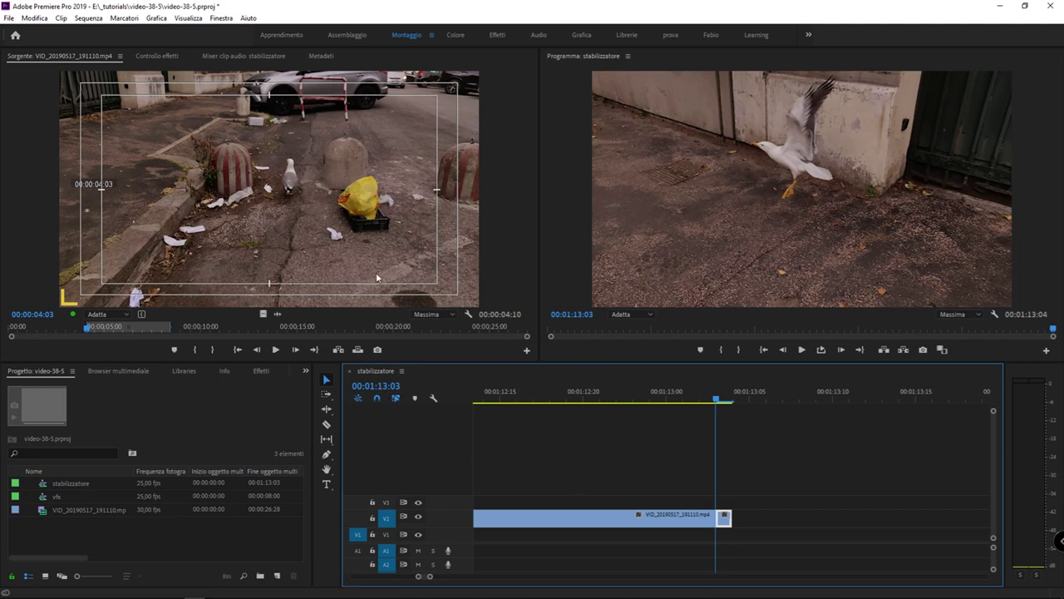
- Open Opzioni di fermo fotogramma for the V2 seagull clip
click(351, 233)
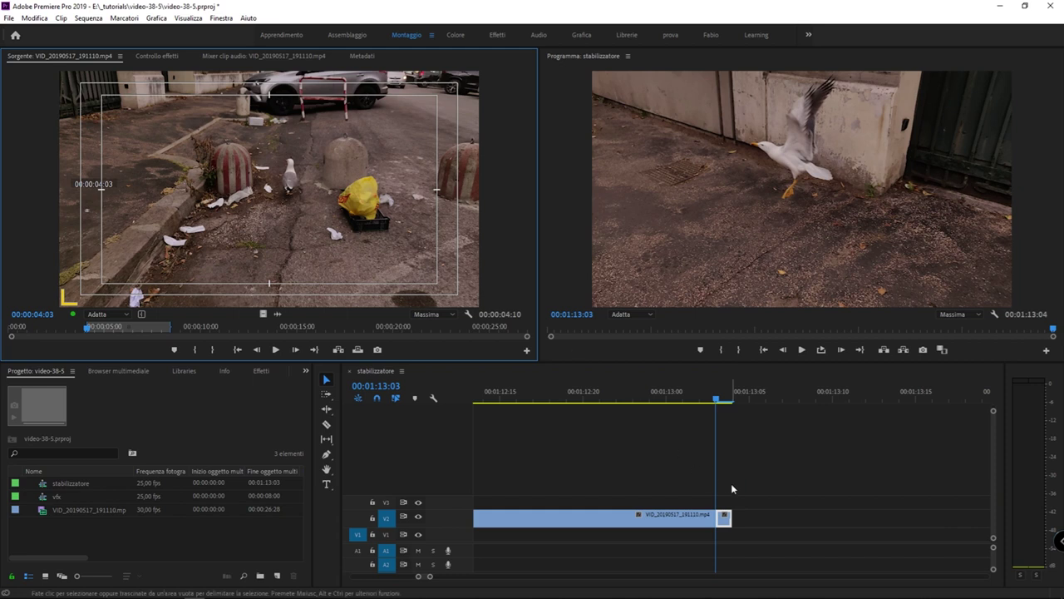
click(723, 526)
right_click(722, 529)
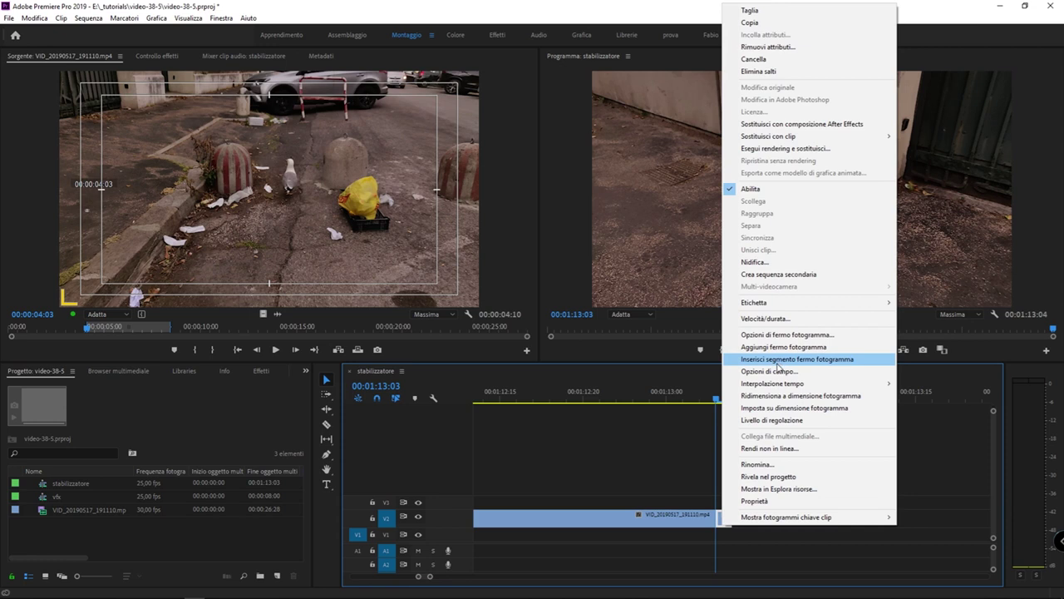
click(778, 335)
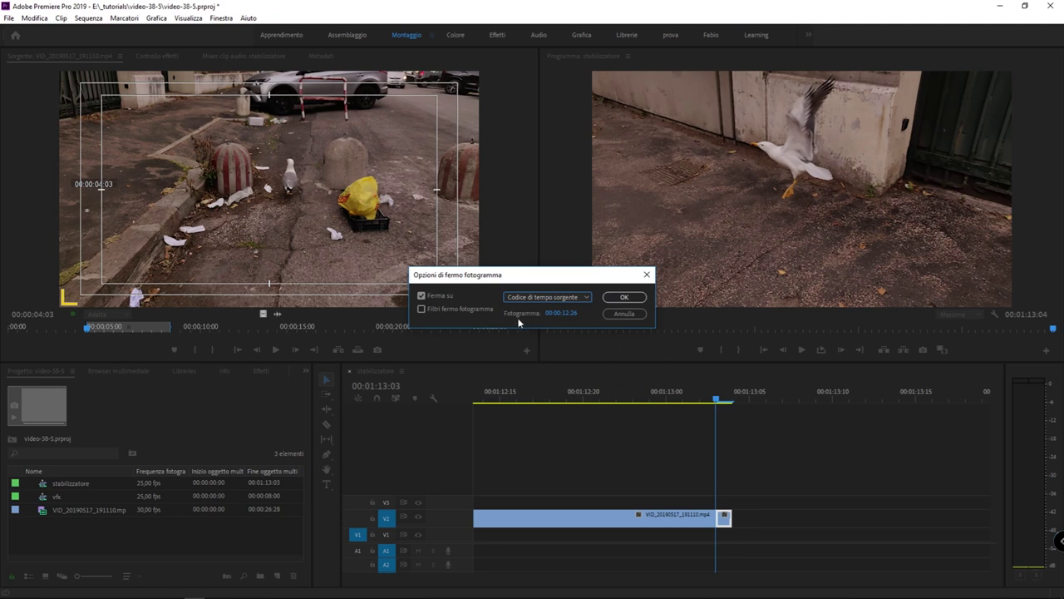
- Keep Ferma su on Codice di tempo sorgente and confirm the frame hold
click(585, 298)
click(582, 309)
click(623, 297)
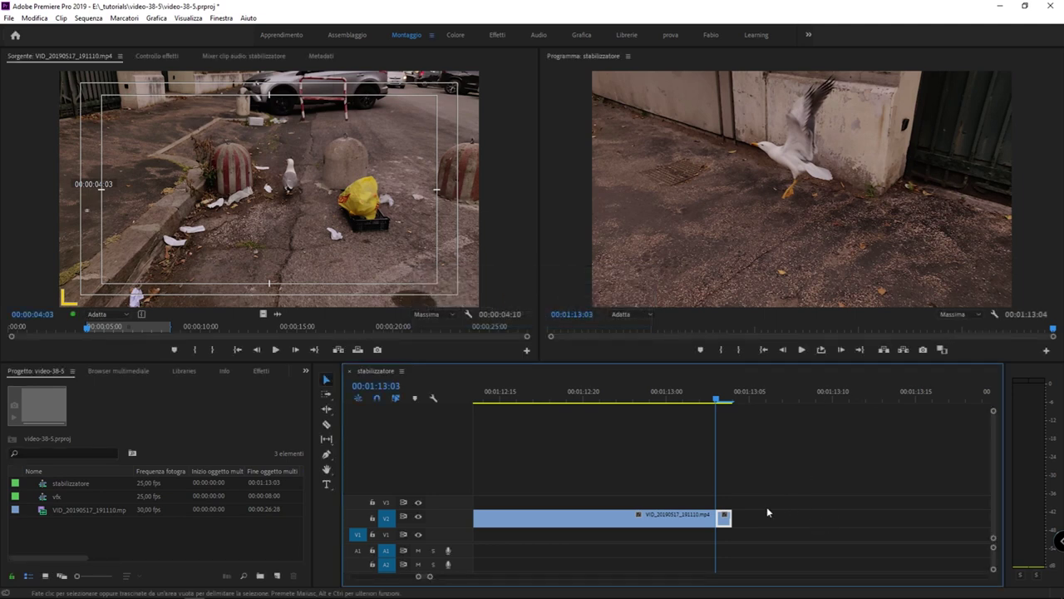
- Preview the new hold segment and shorten it to a single frame
click(694, 394)
mouse_move(694, 394)
mouse_down()
mouse_move(729, 379)
mouse_move(717, 376)
mouse_up()
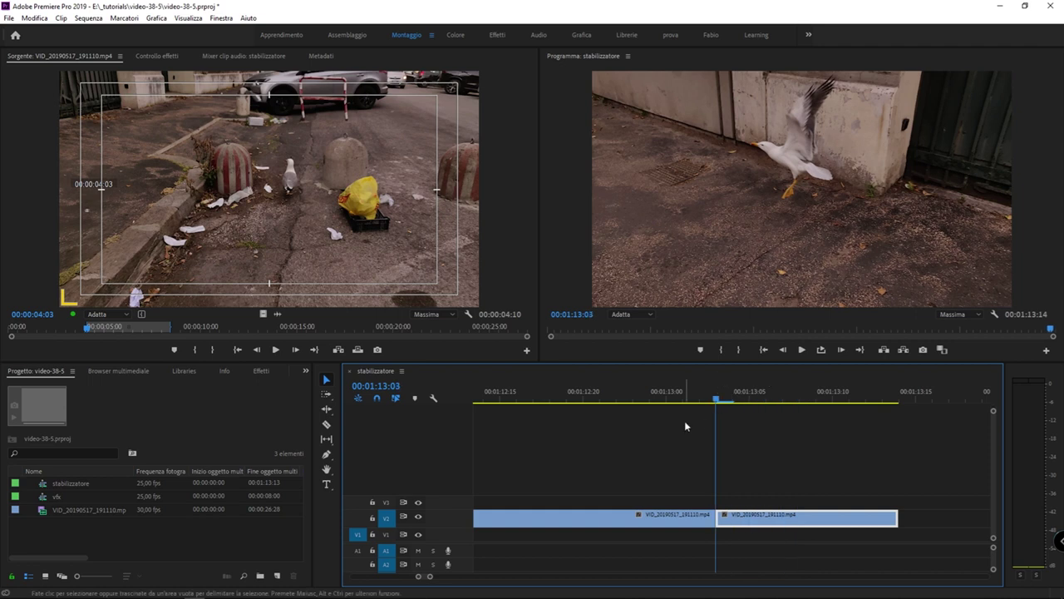
drag(897, 517, 731, 517)
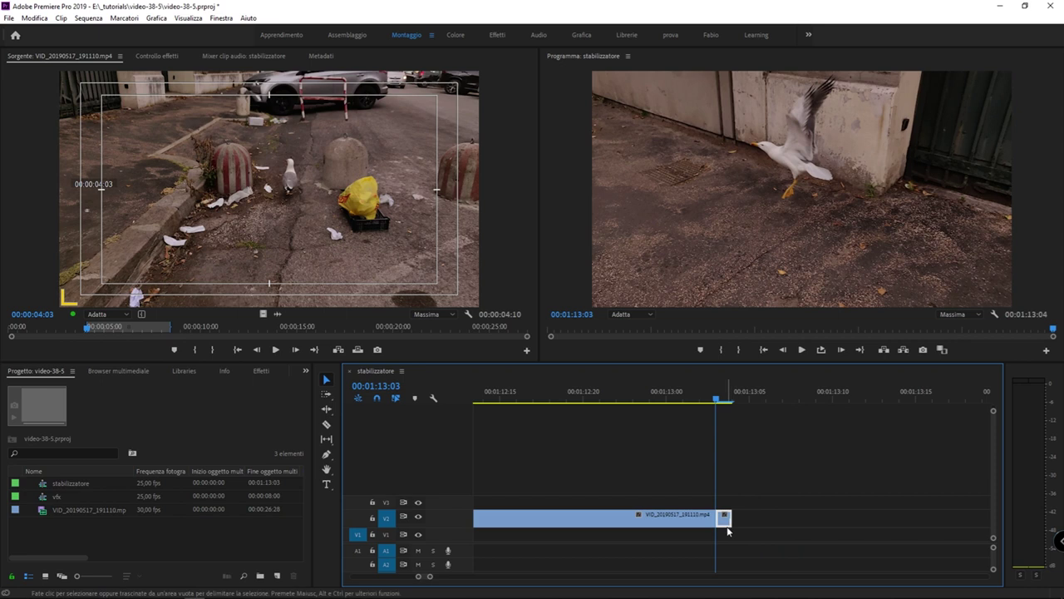
click(745, 511)
- Delete the one-frame hold segment and zoom out to view the whole clip
click(725, 517)
key(Delete)
mouse_move(620, 387)
mouse_down()
mouse_move(433, 398)
mouse_move(649, 399)
mouse_up()
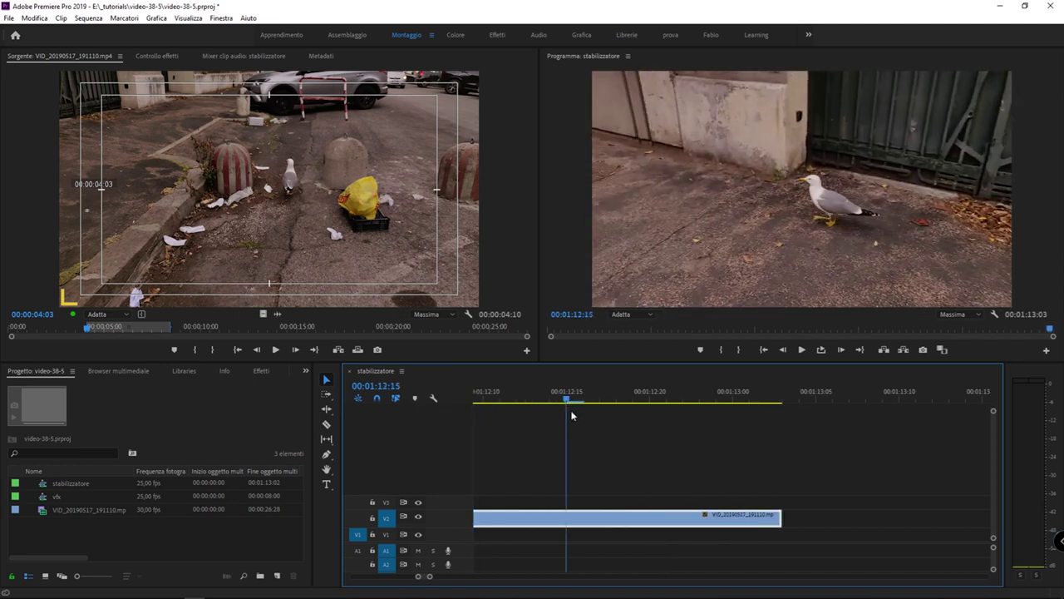
key(minus)
drag(596, 401, 696, 400)
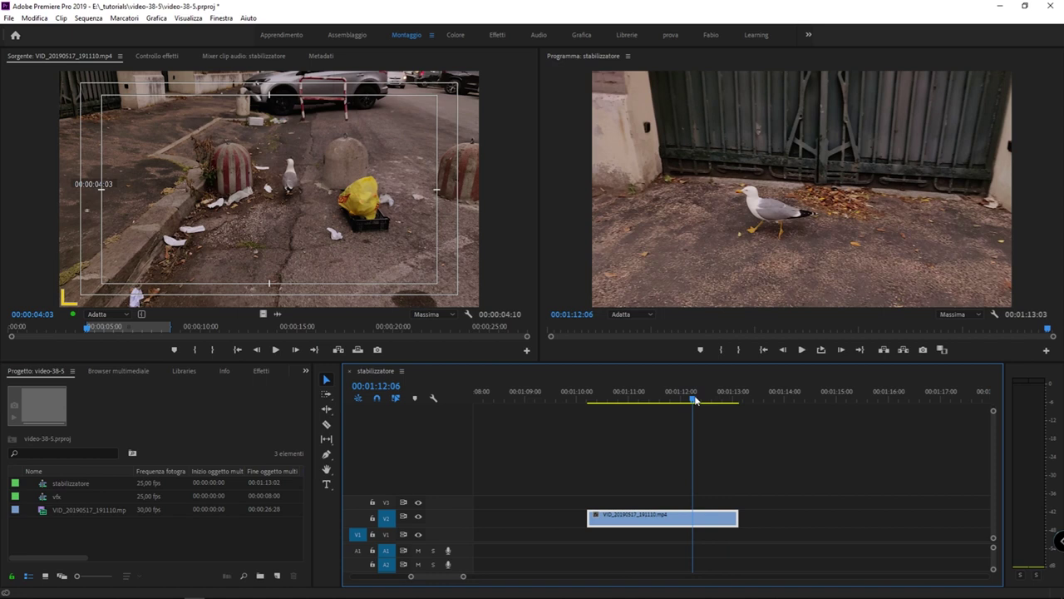
- Set the clip's frame hold to Attacco and scrub from 01:10:05 to 01:13:02 to check it
right_click(661, 519)
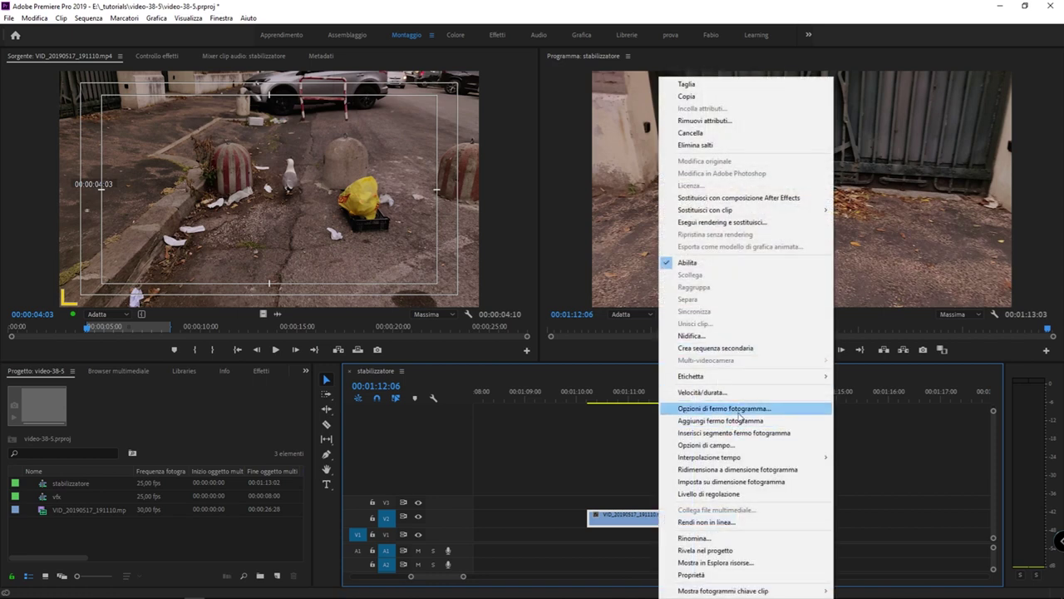
click(738, 413)
click(552, 298)
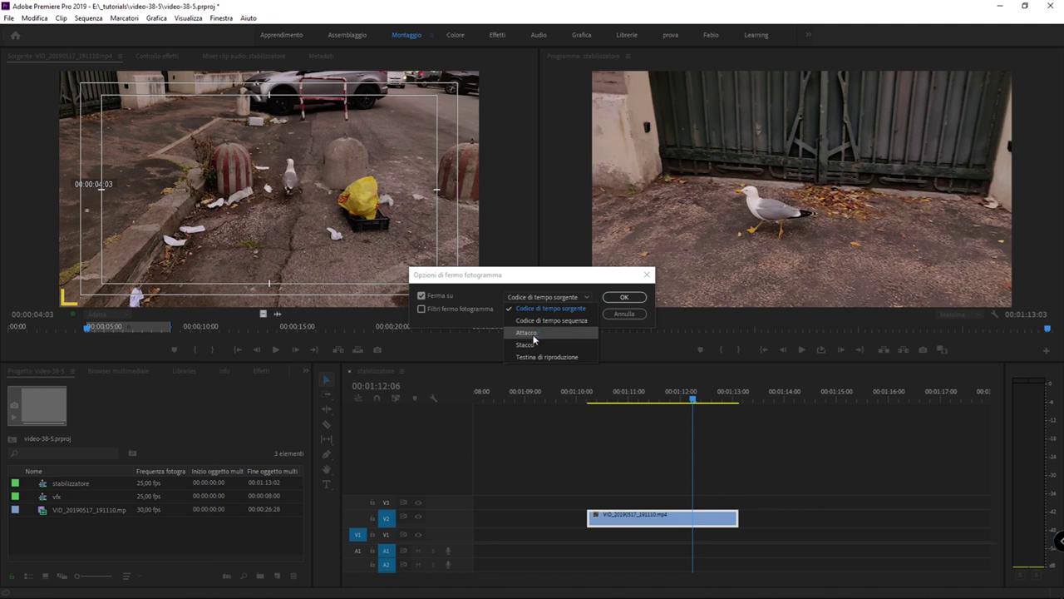
click(552, 332)
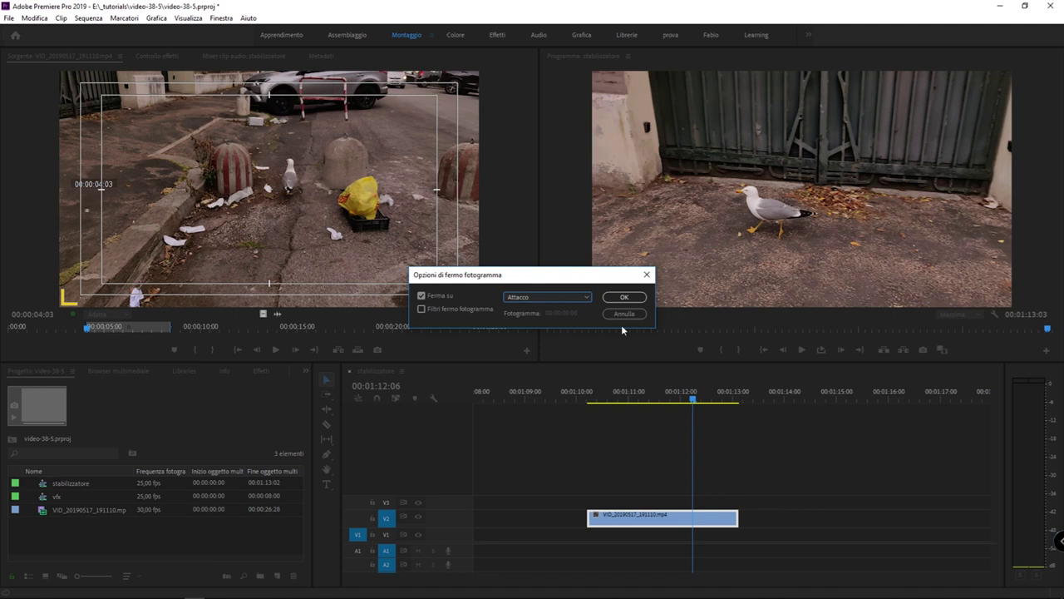
click(625, 297)
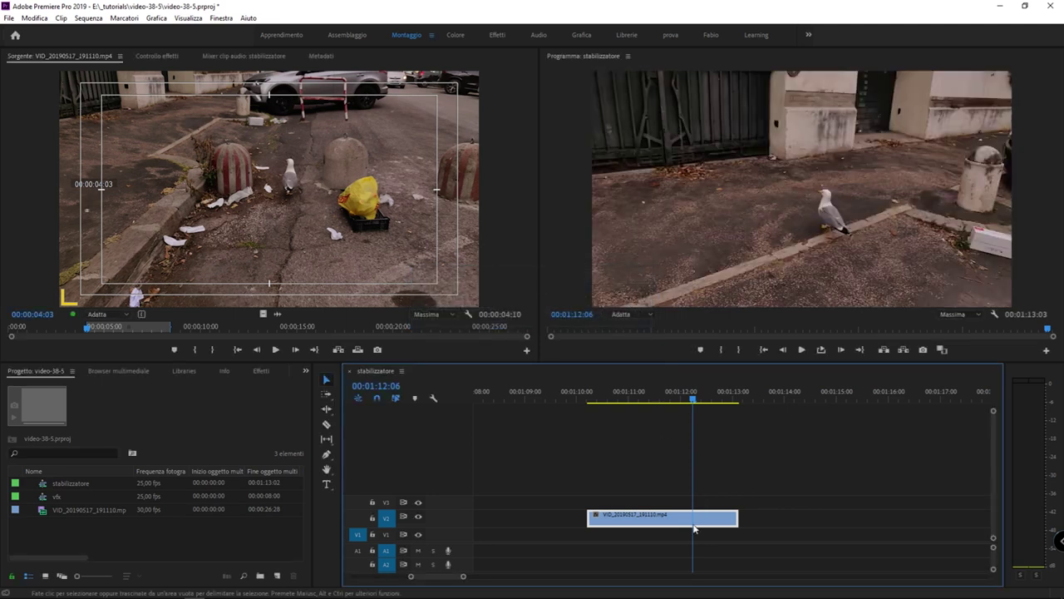
click(588, 400)
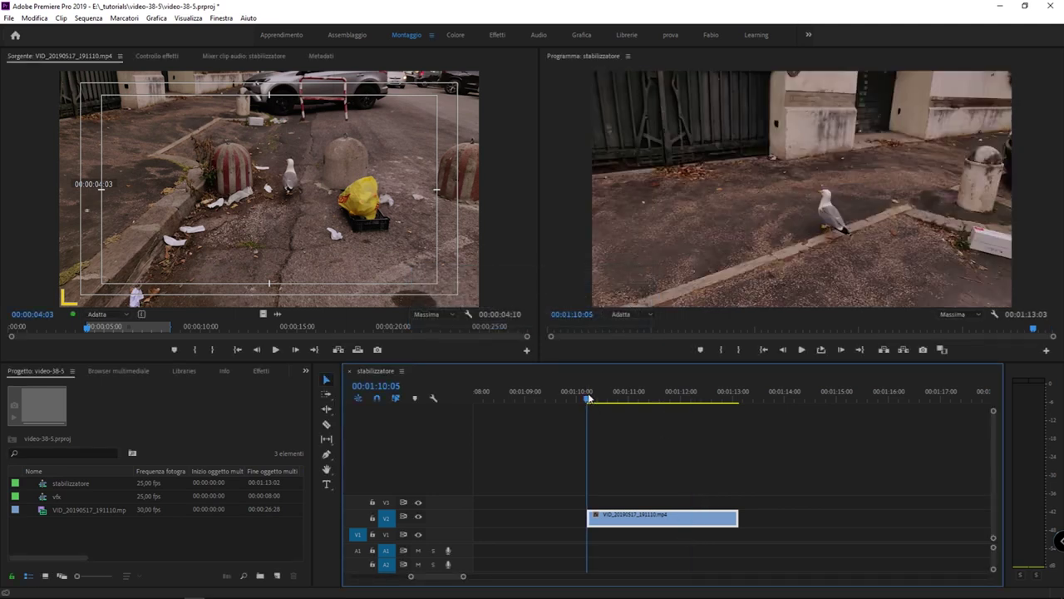
drag(588, 399, 647, 399)
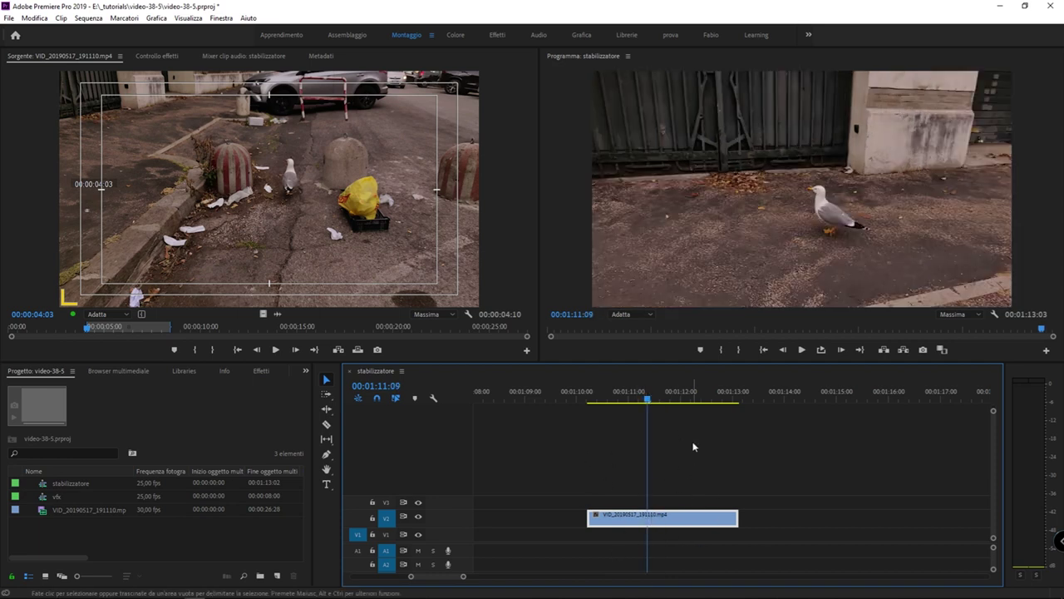
click(737, 400)
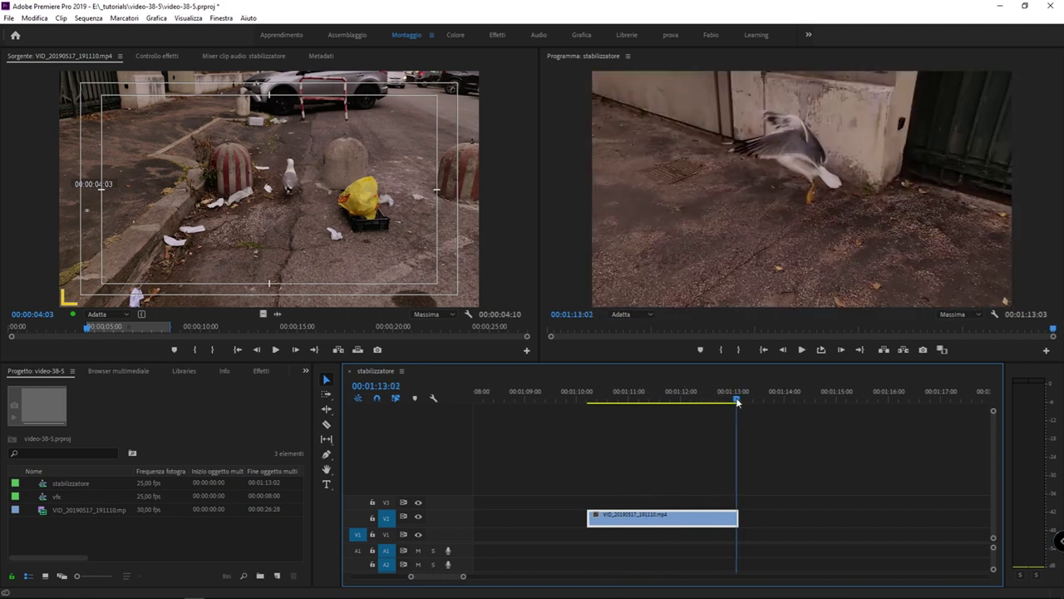
- Switch the V2 clip's frame hold to Stacco, its Out-point frame
drag(737, 400, 664, 400)
right_click(633, 517)
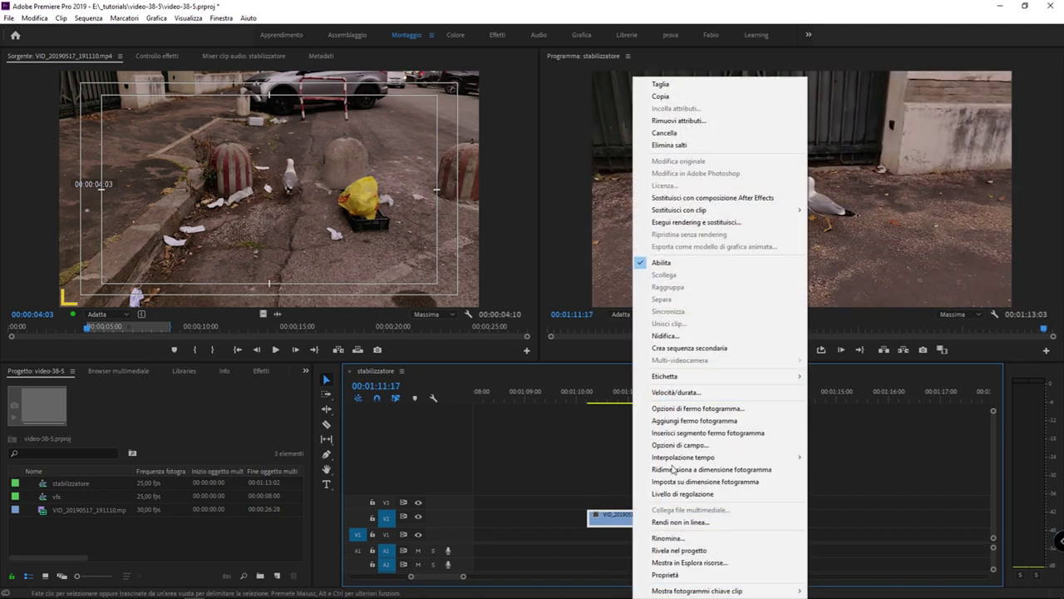
click(701, 409)
click(547, 297)
click(561, 334)
click(547, 298)
click(542, 344)
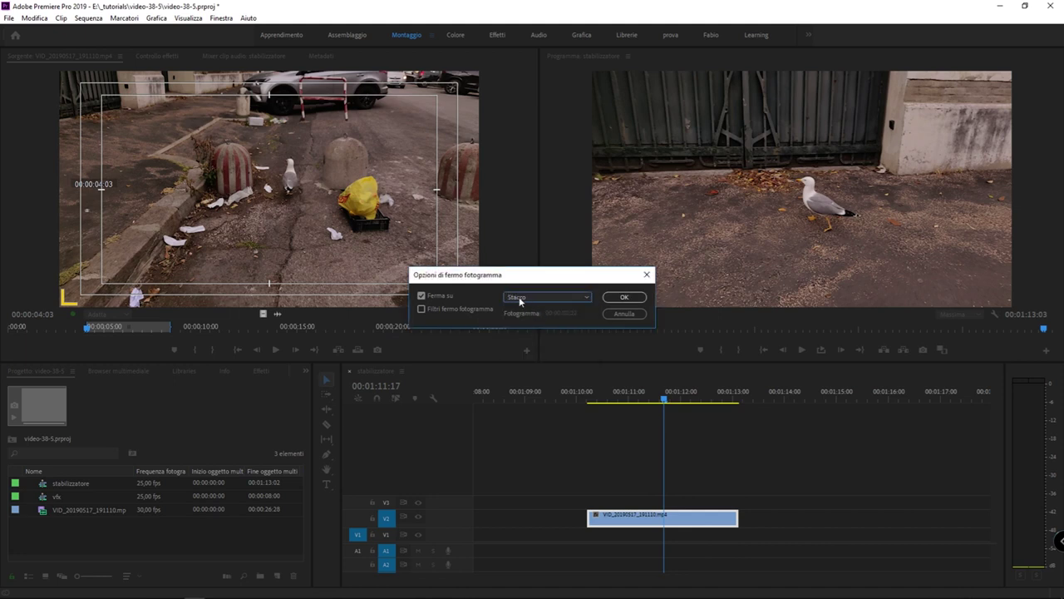
click(623, 297)
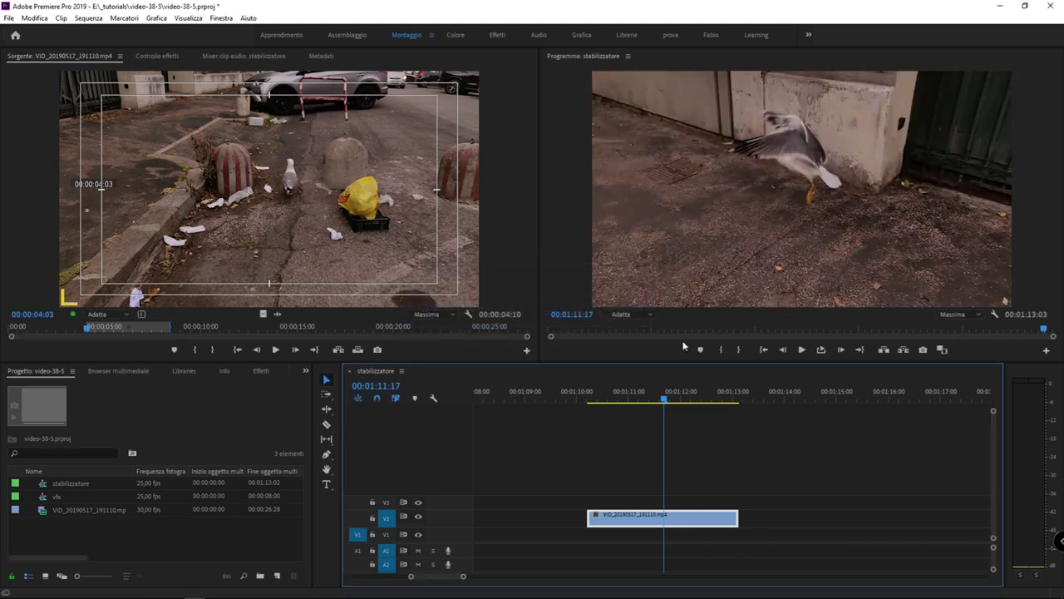
- Drag the clip's right edge back and forth to adjust its end to about 01:13:07
drag(738, 517, 832, 517)
click(737, 392)
drag(737, 393, 695, 393)
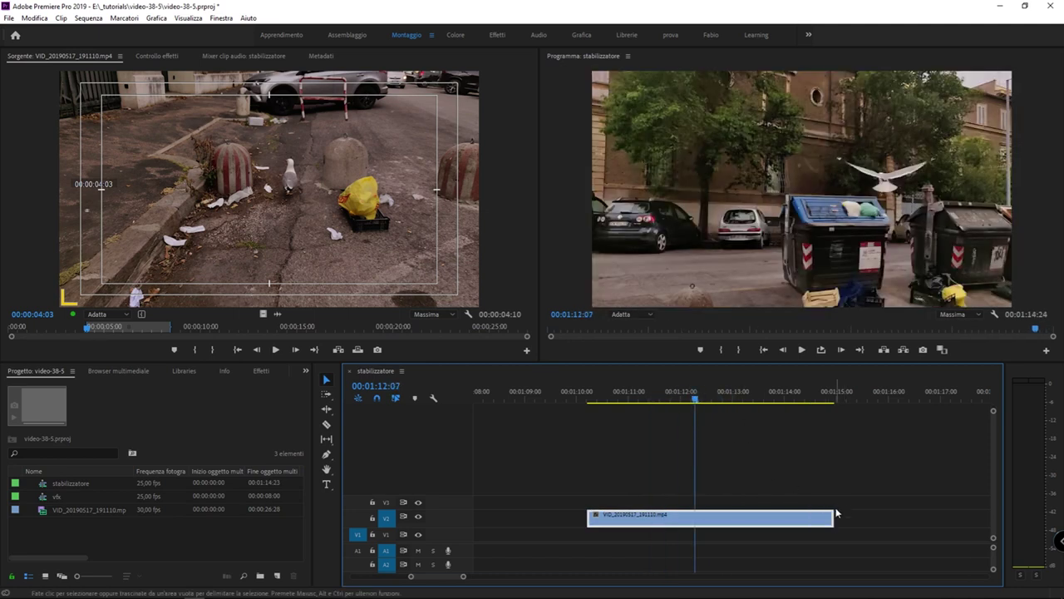
drag(790, 515, 662, 514)
drag(623, 392, 618, 393)
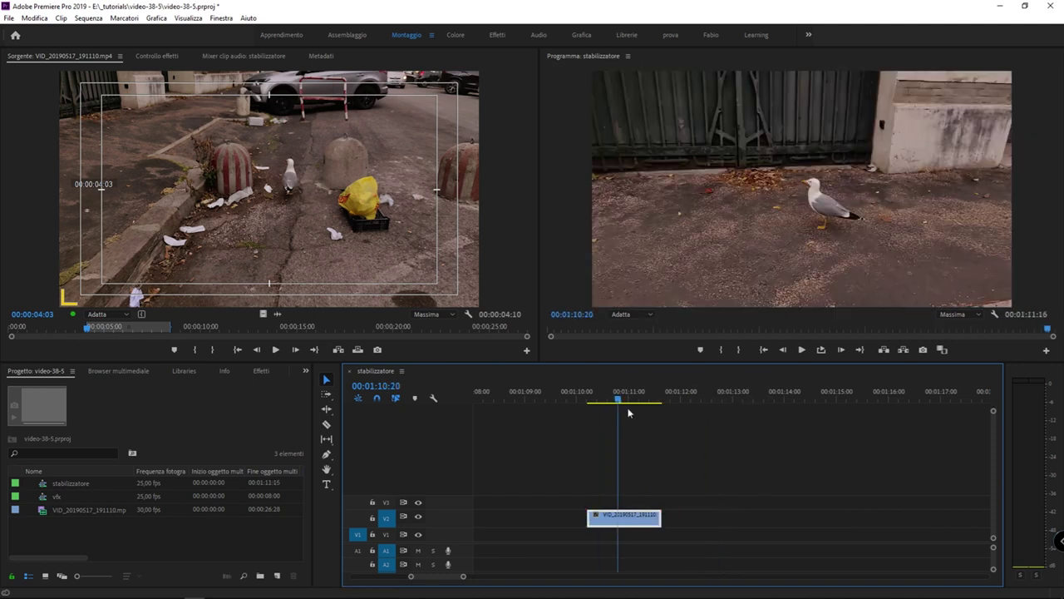
mouse_move(666, 515)
mouse_down()
mouse_move(720, 514)
mouse_move(653, 514)
mouse_up()
click(653, 393)
click(687, 393)
click(612, 393)
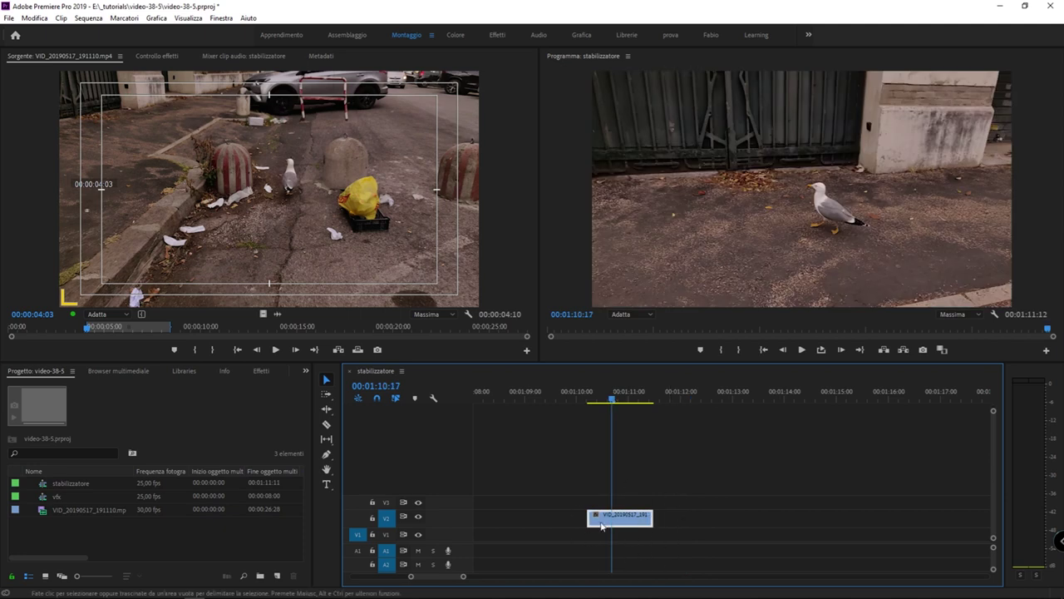
mouse_move(653, 517)
mouse_down()
mouse_move(657, 527)
mouse_move(746, 517)
mouse_up()
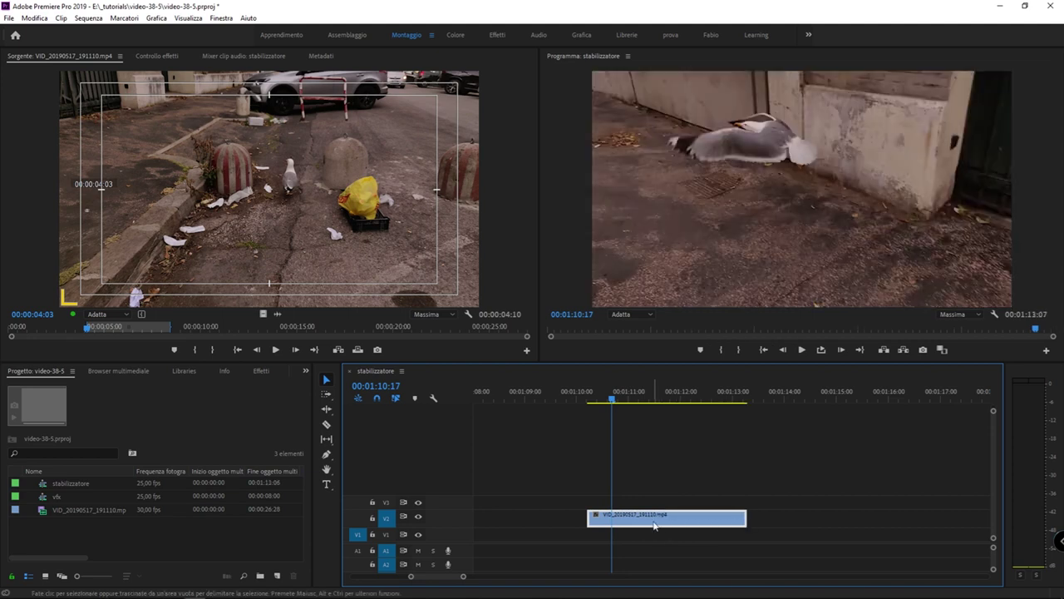
drag(664, 394, 706, 394)
drag(745, 518, 737, 517)
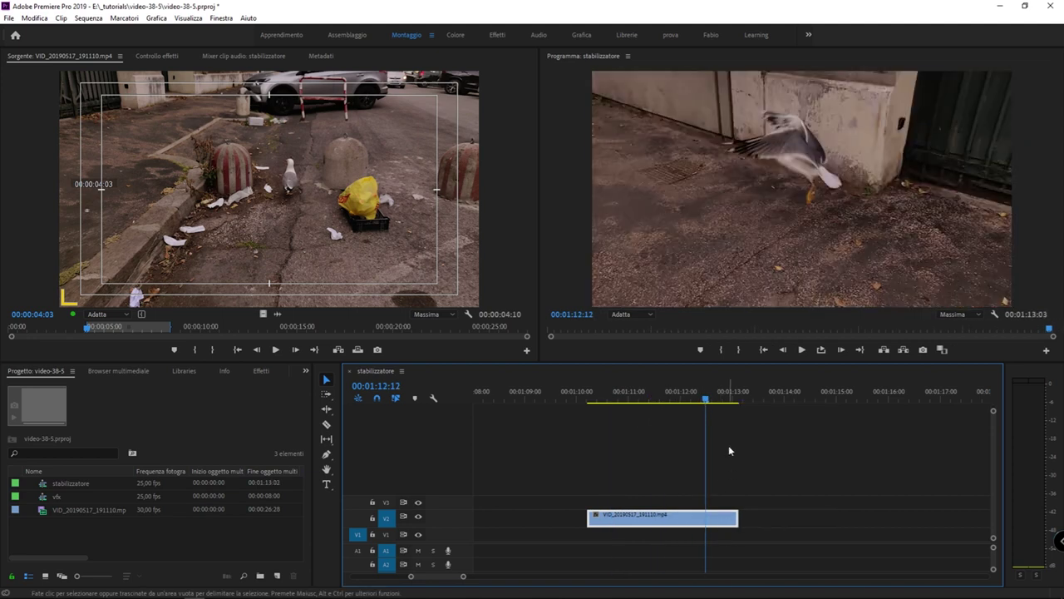
- Scrub through the gull's movement and park the playhead at 01:12:21
click(646, 387)
drag(647, 387, 667, 391)
right_click(665, 524)
key(Escape)
key(Left)
key(Left)
key(Left)
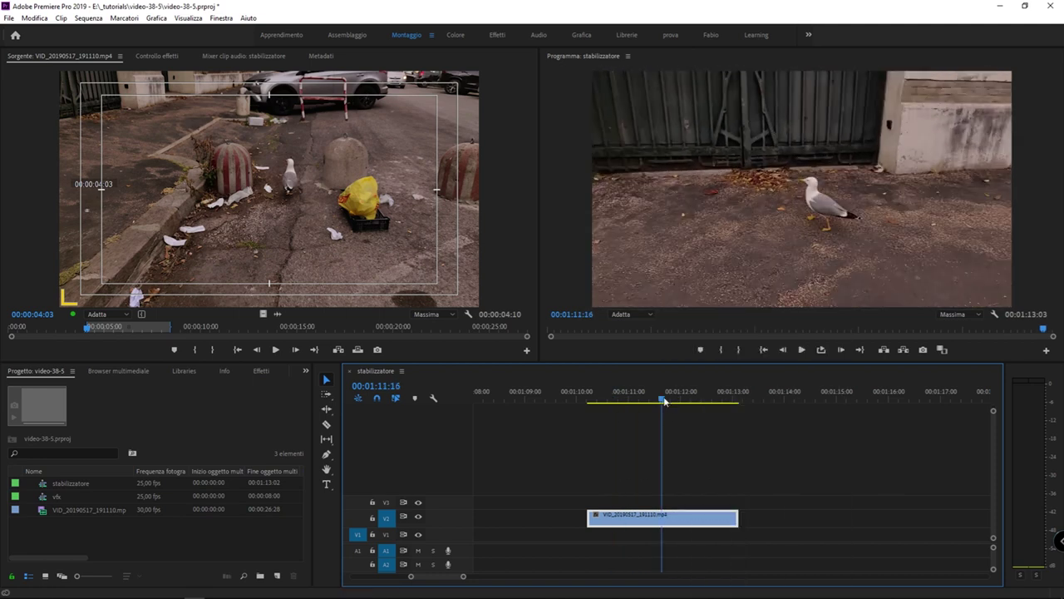
key(Left)
key(Left)
key(Left)
click(722, 400)
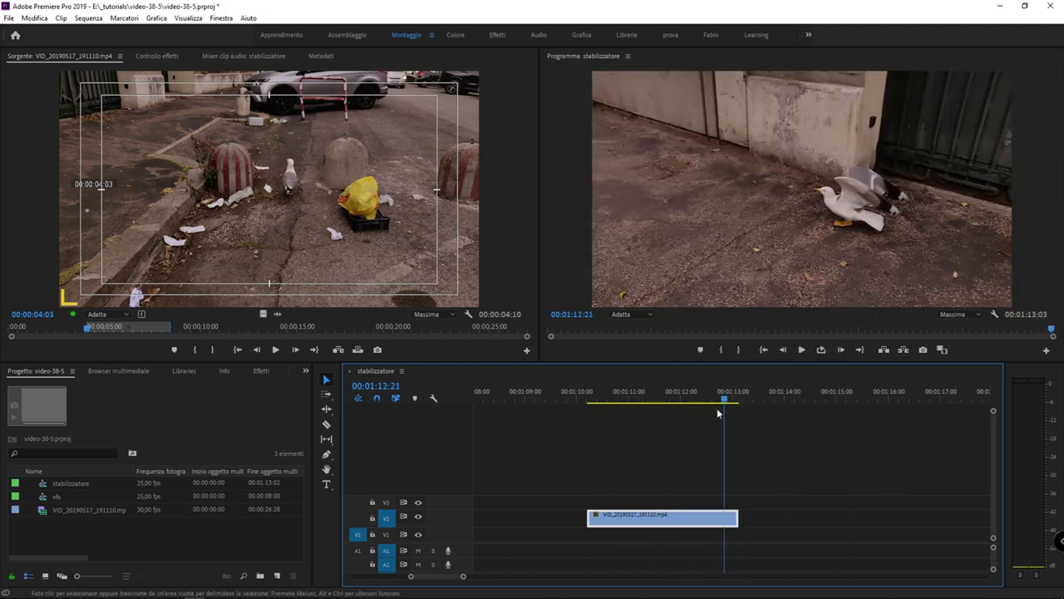
- Set the clip's frame hold to freeze on the playhead frame
right_click(673, 517)
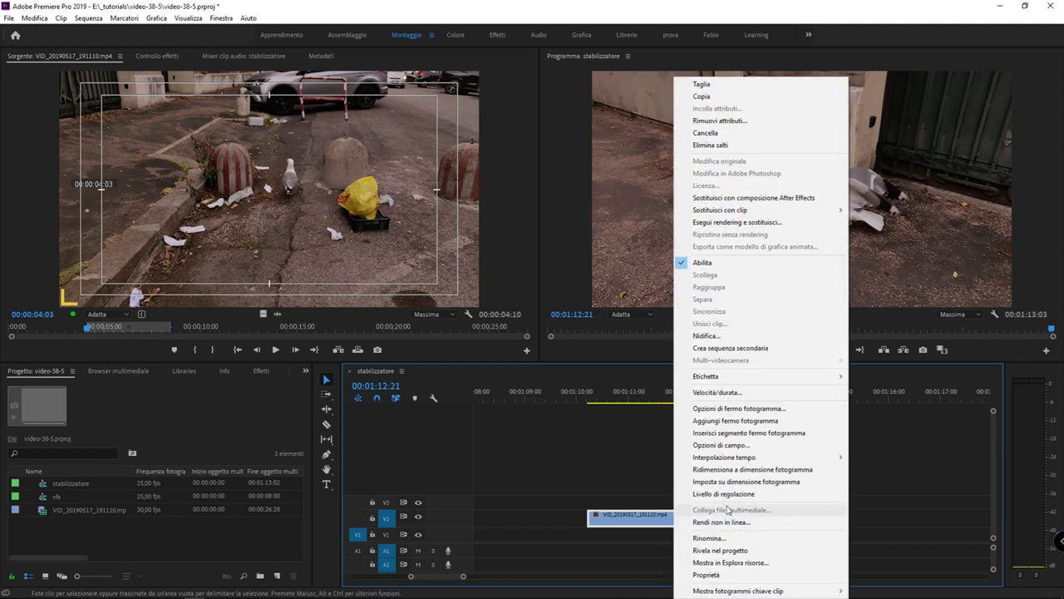
click(774, 408)
click(570, 298)
click(562, 358)
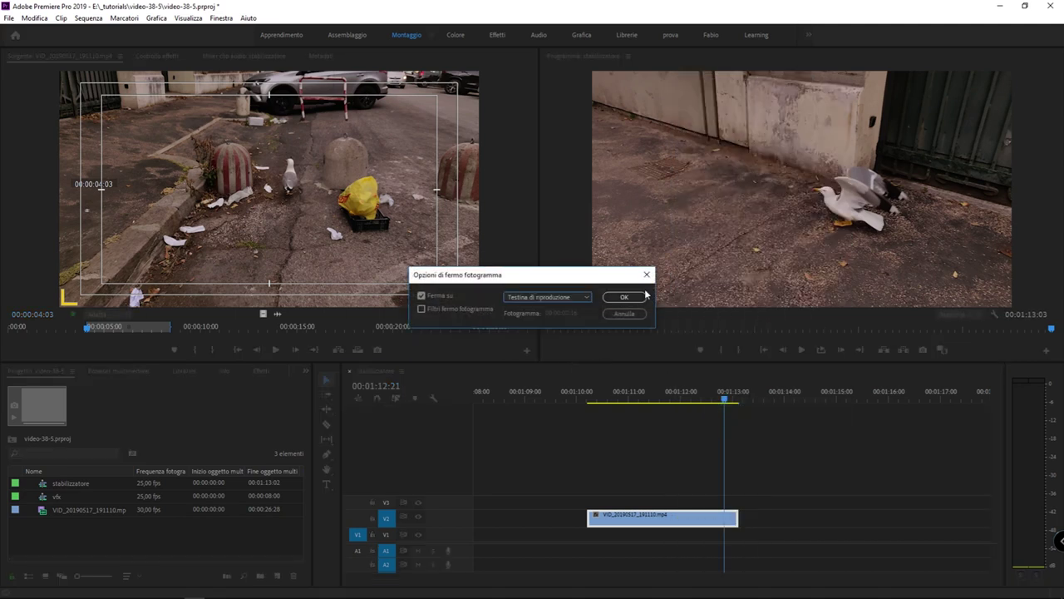
click(623, 296)
click(655, 395)
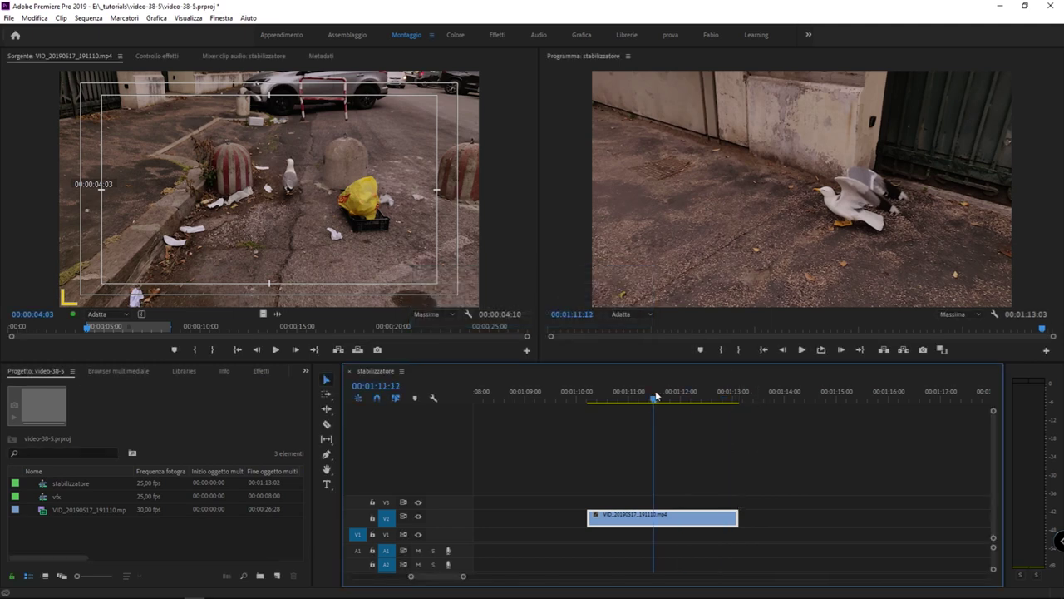
key(Return)
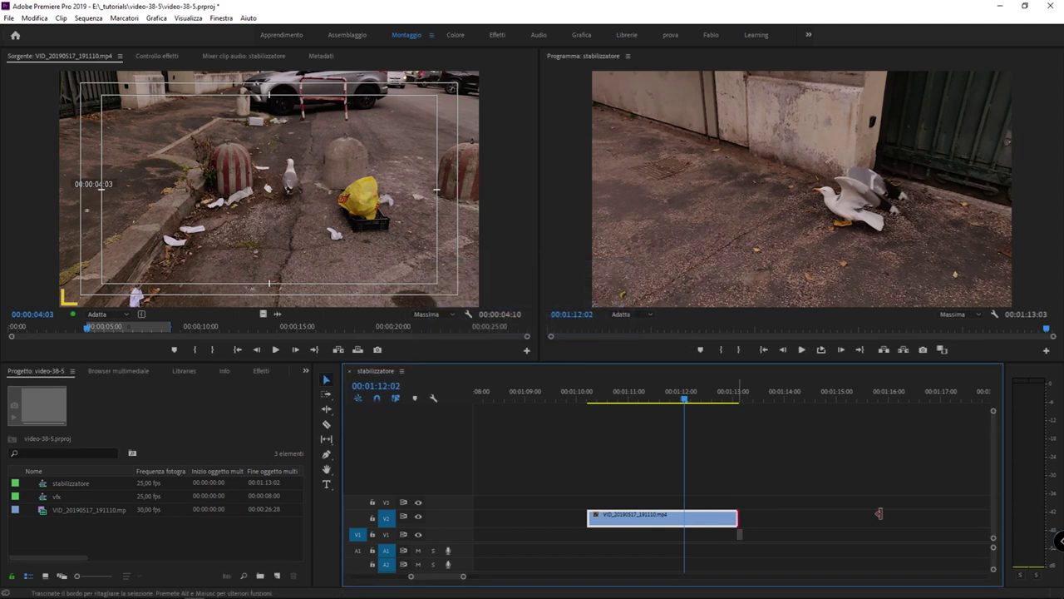
drag(879, 513, 919, 516)
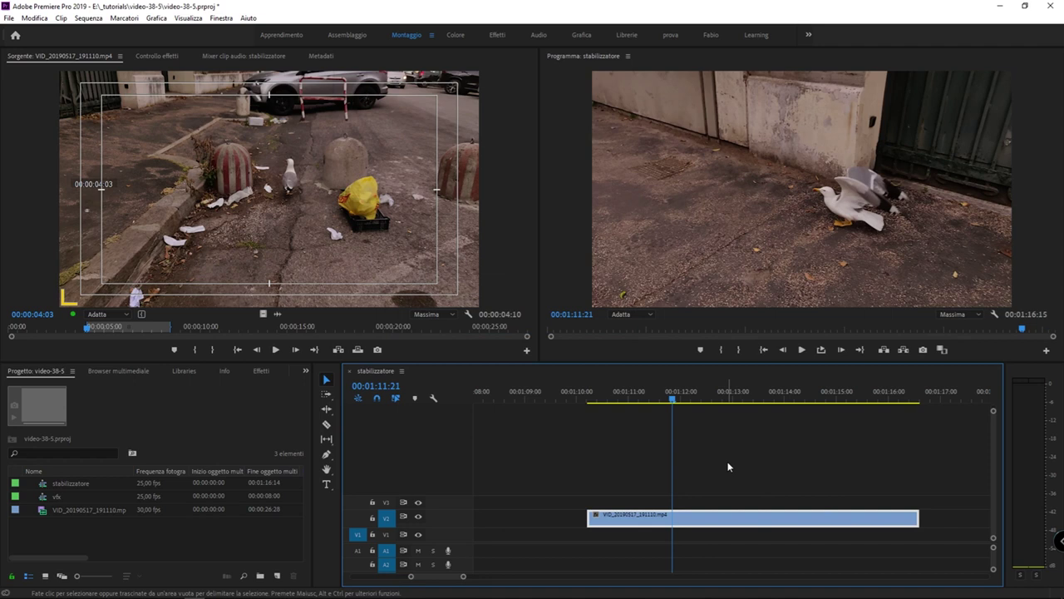
key(ctrl+z)
drag(636, 402, 691, 412)
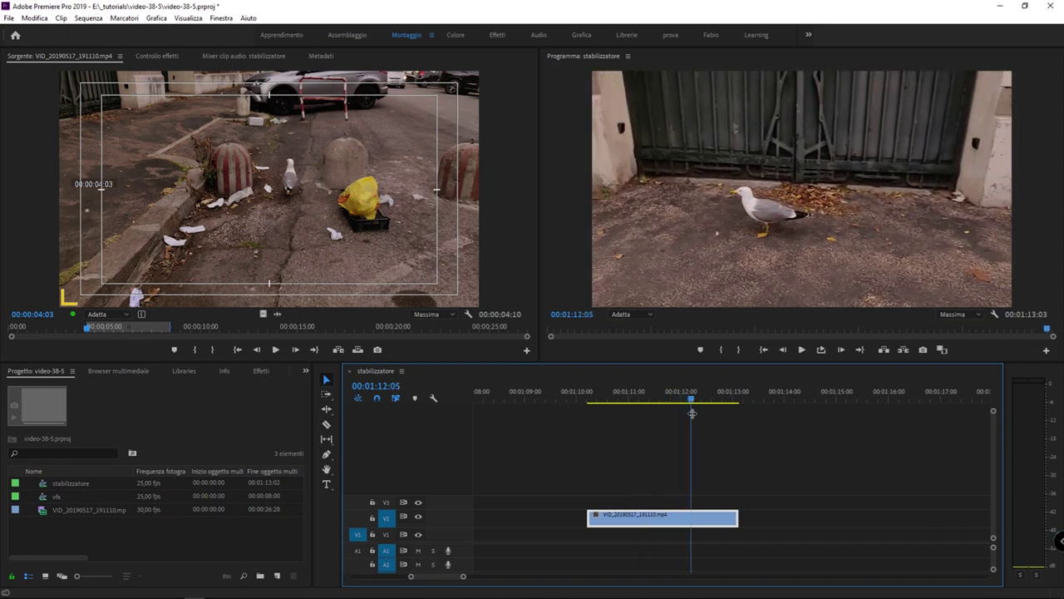
mouse_move(692, 412)
mouse_down()
mouse_move(719, 420)
mouse_move(650, 418)
mouse_up()
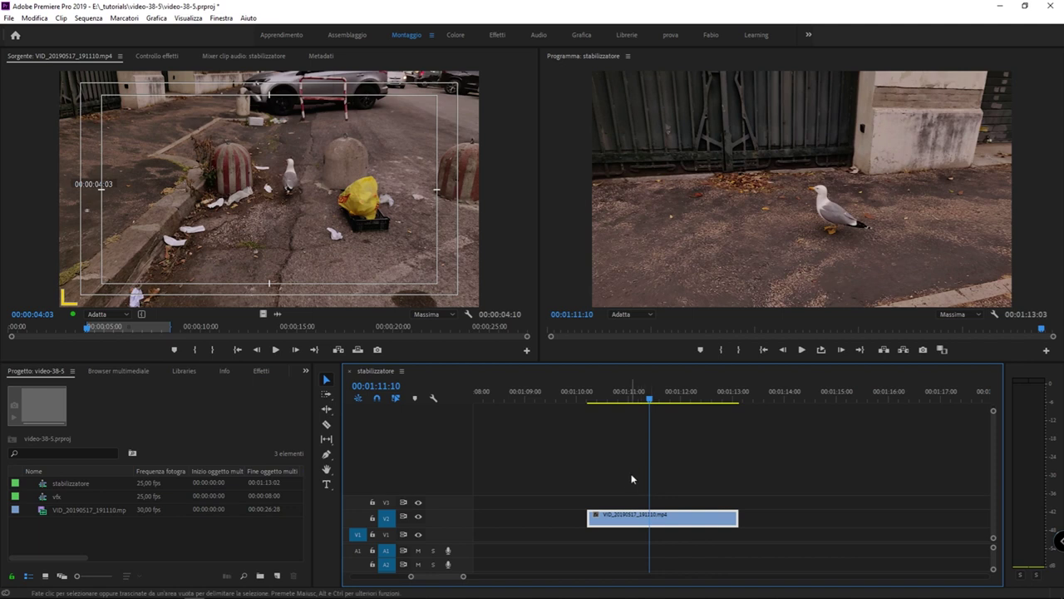
- Make the V2 track taller to show thumbnails and reveal the fx badge's Time Remapping > Speed option
drag(464, 470, 466, 460)
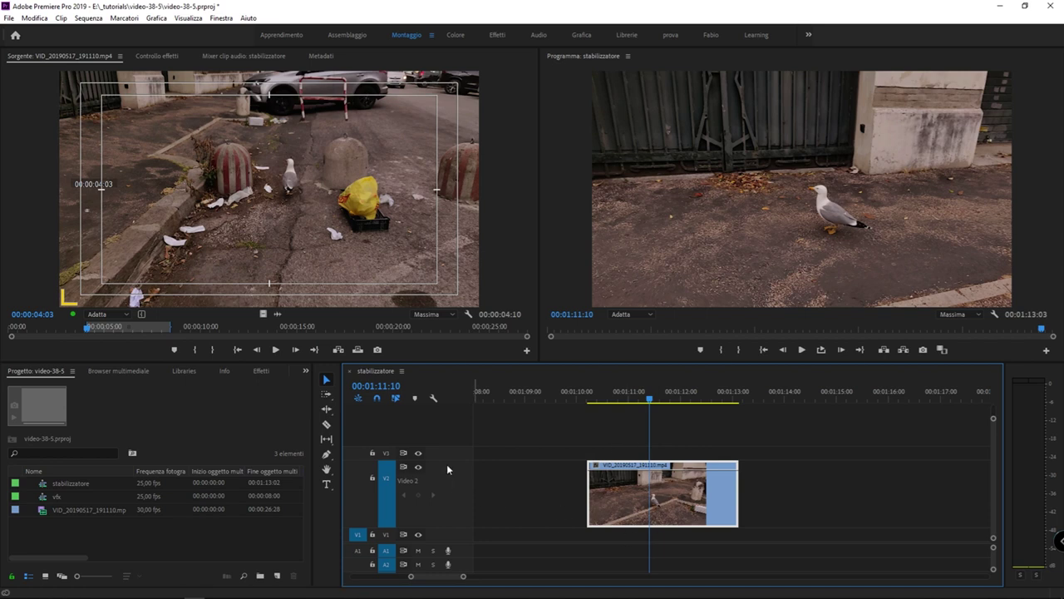
drag(449, 460, 449, 479)
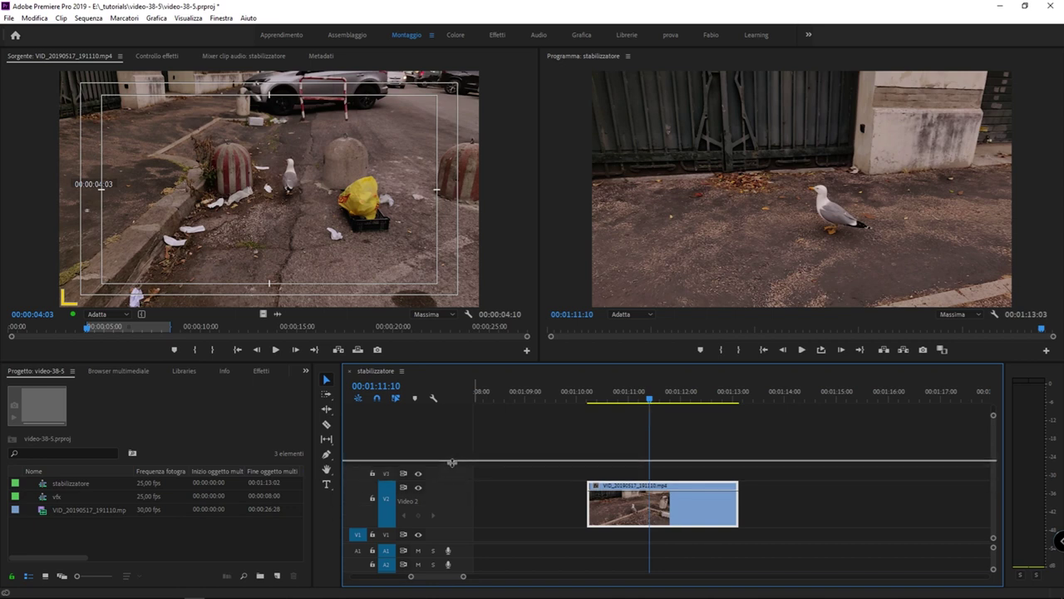
drag(446, 483, 447, 459)
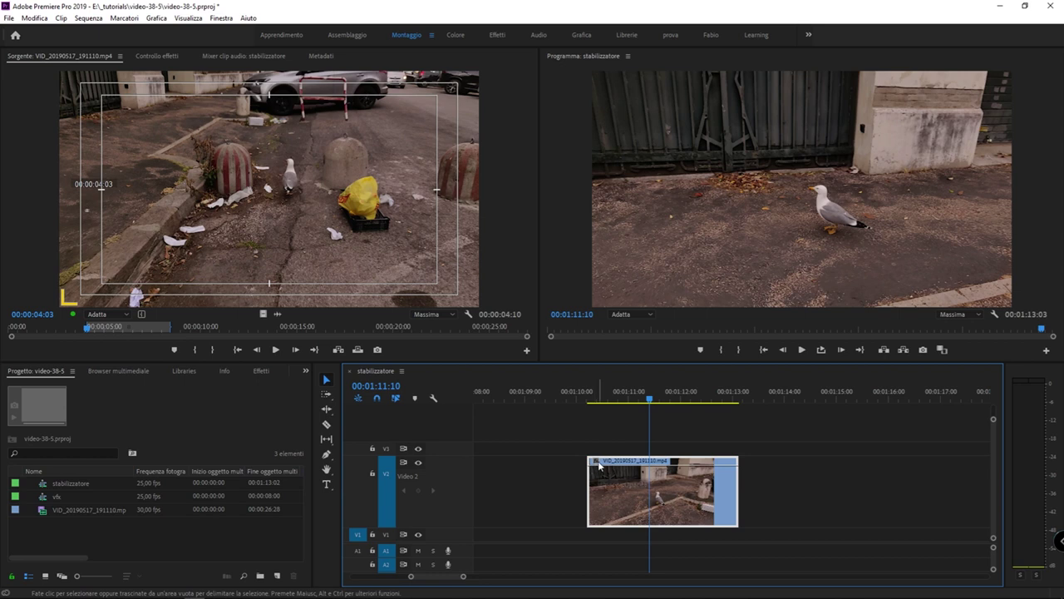
key(super+plus)
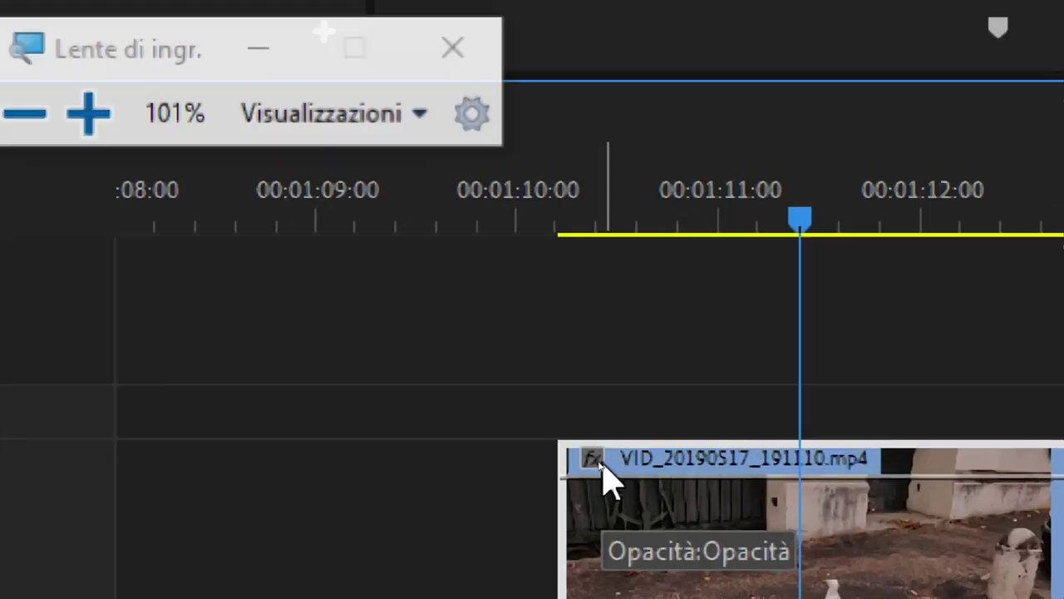
key(super+minus)
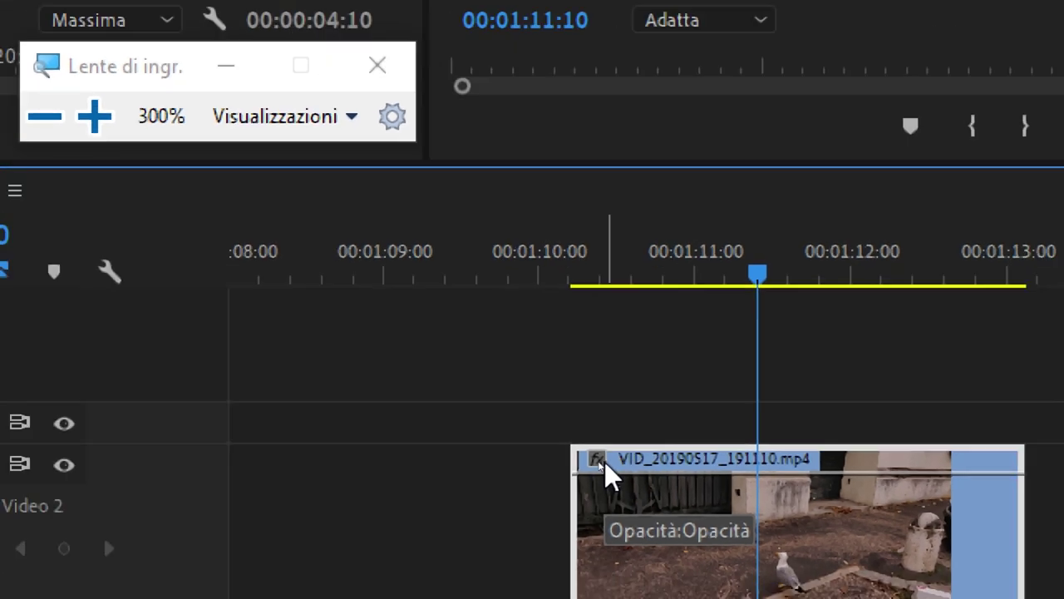
key(super+Escape)
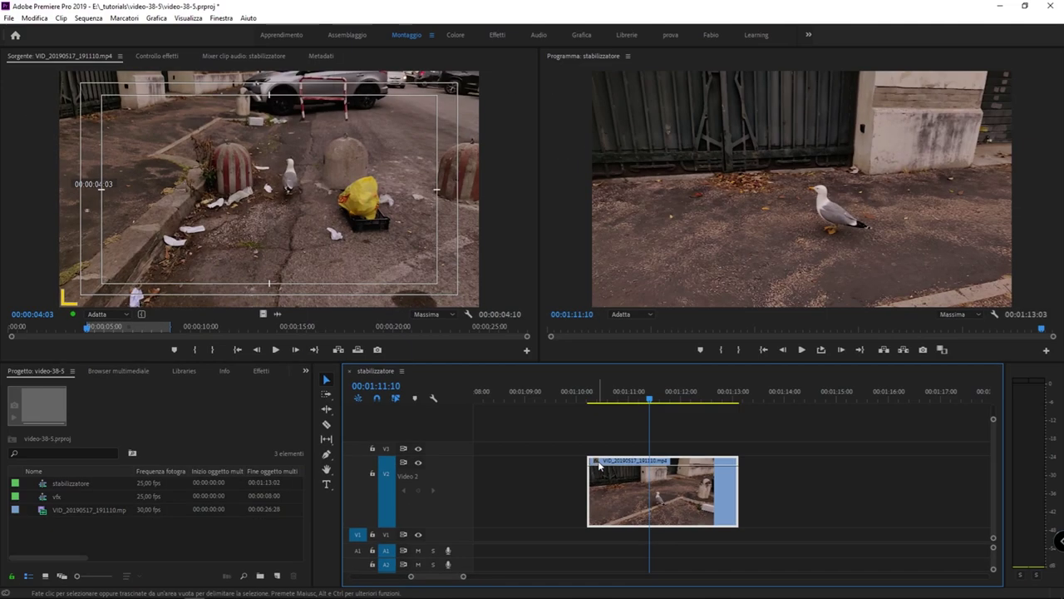
click(599, 465)
mouse_move(670, 497)
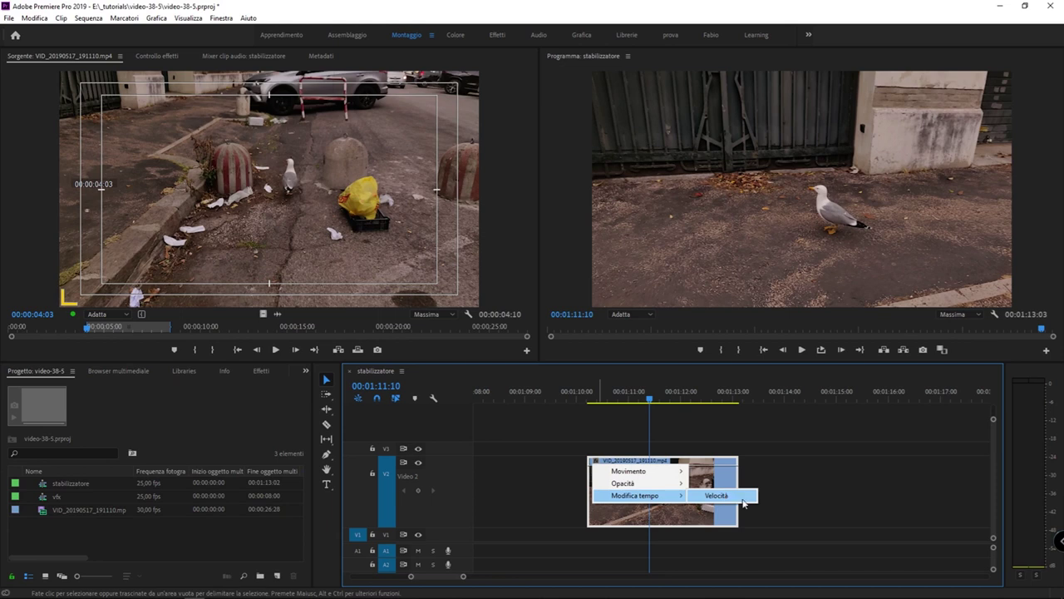
- Show the seagull clip's Time Remapping speed line and add a speed keyframe near 00:01:11:06
click(716, 496)
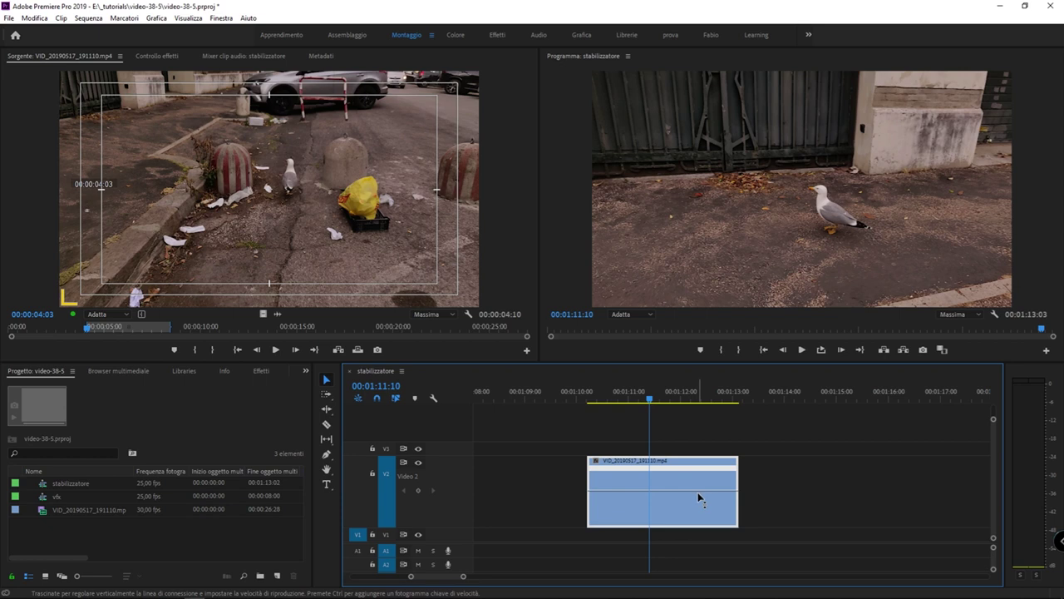
key(ctrl)
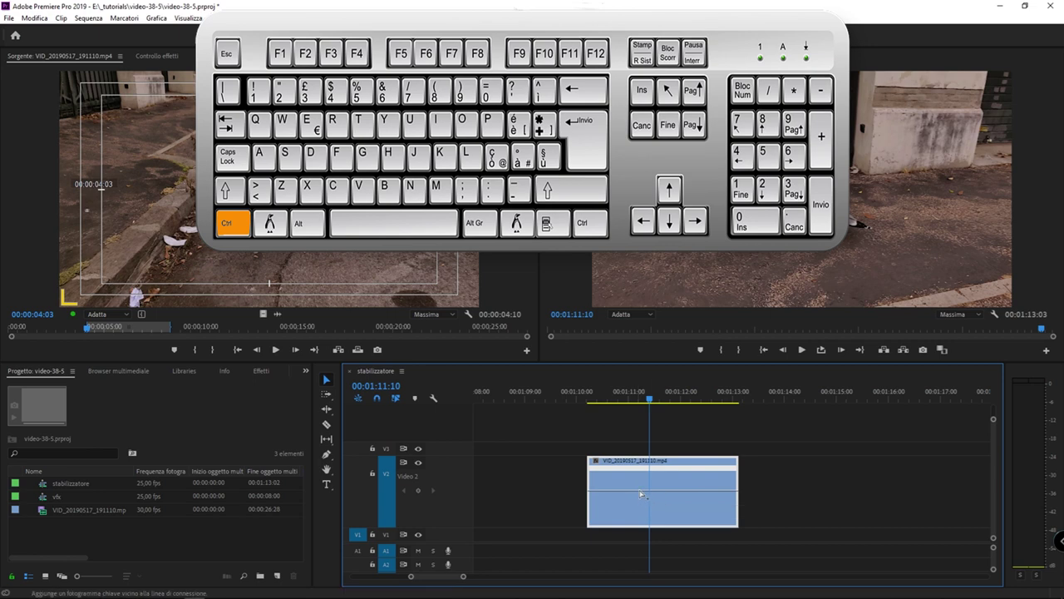
ctrl+click(637, 492)
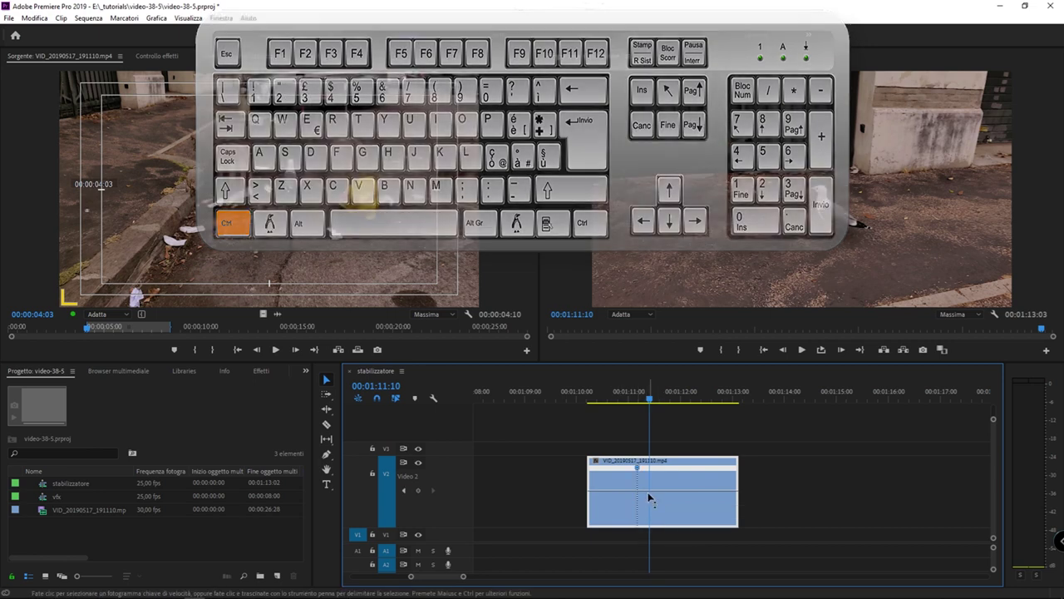
click(641, 400)
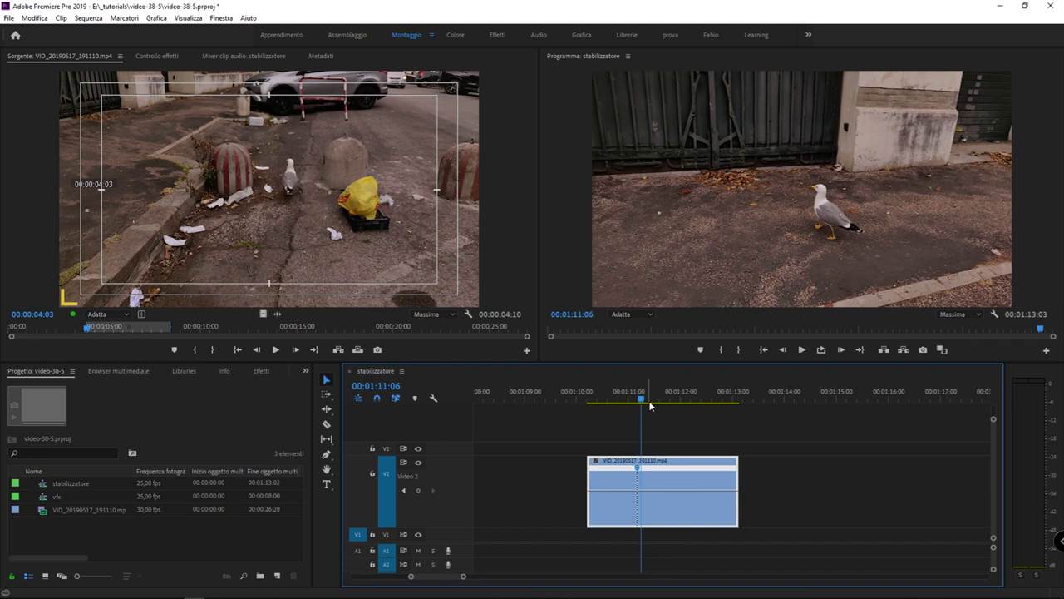
key(super+plus)
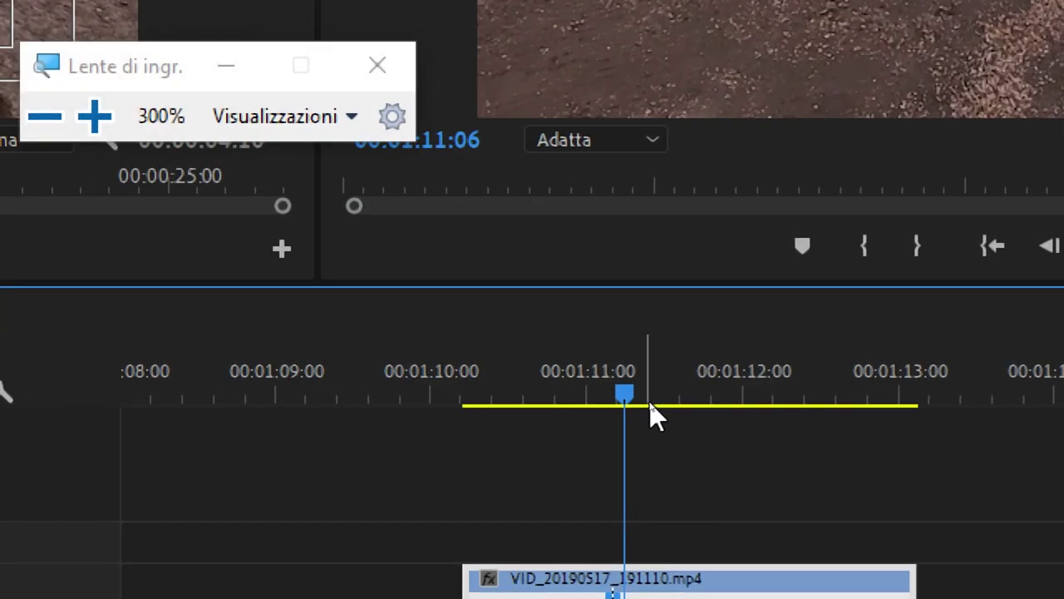
key(super+minus)
key(super+minus)
- Move the playhead to 00:01:12:01 and pull the speed keyframe there to create a 0% freeze-frame hold
key(super+plus)
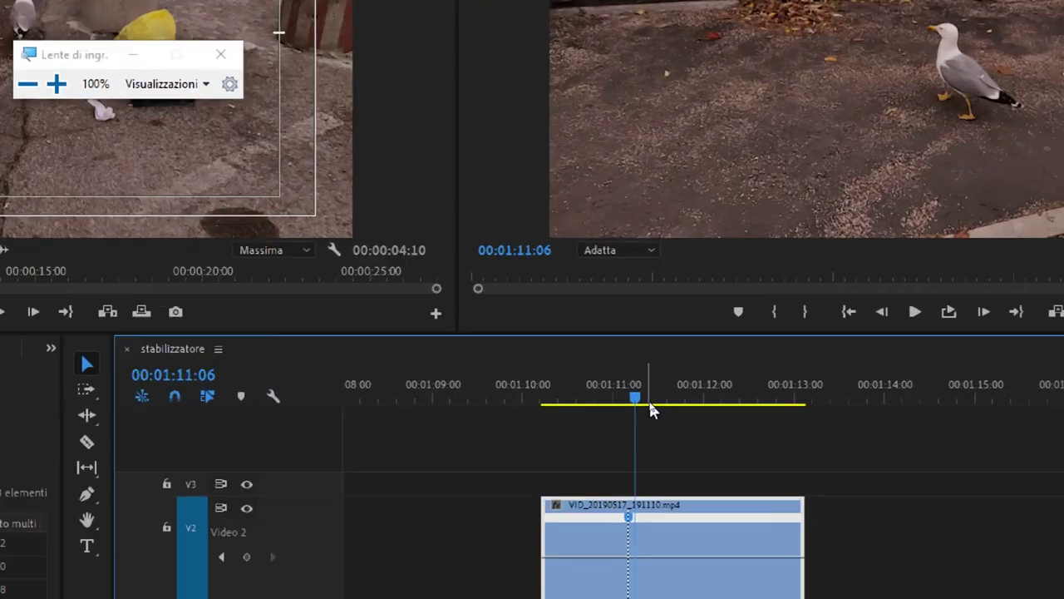
key(super+minus)
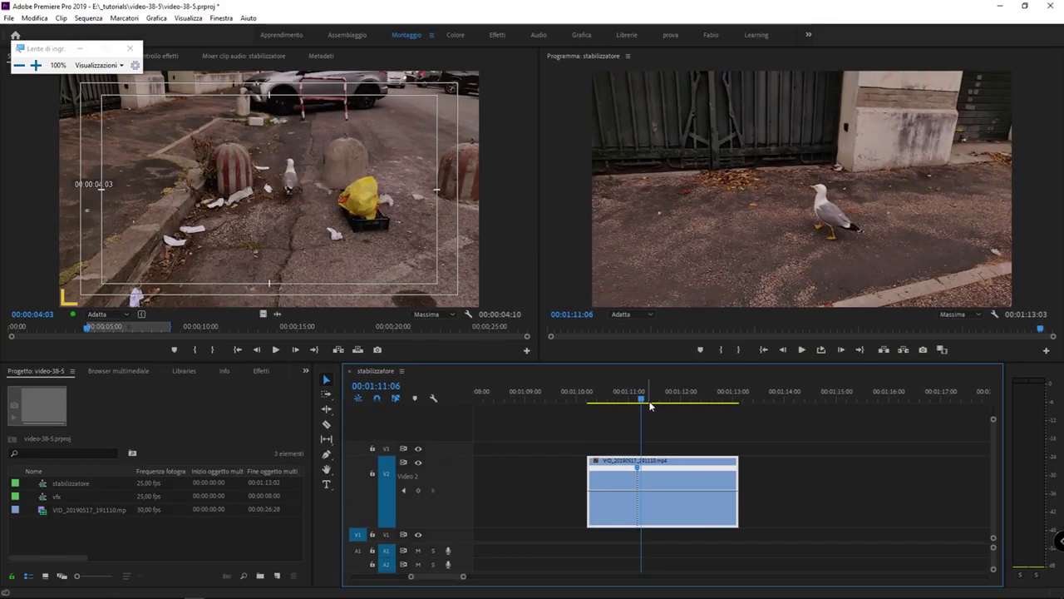
key(super+plus)
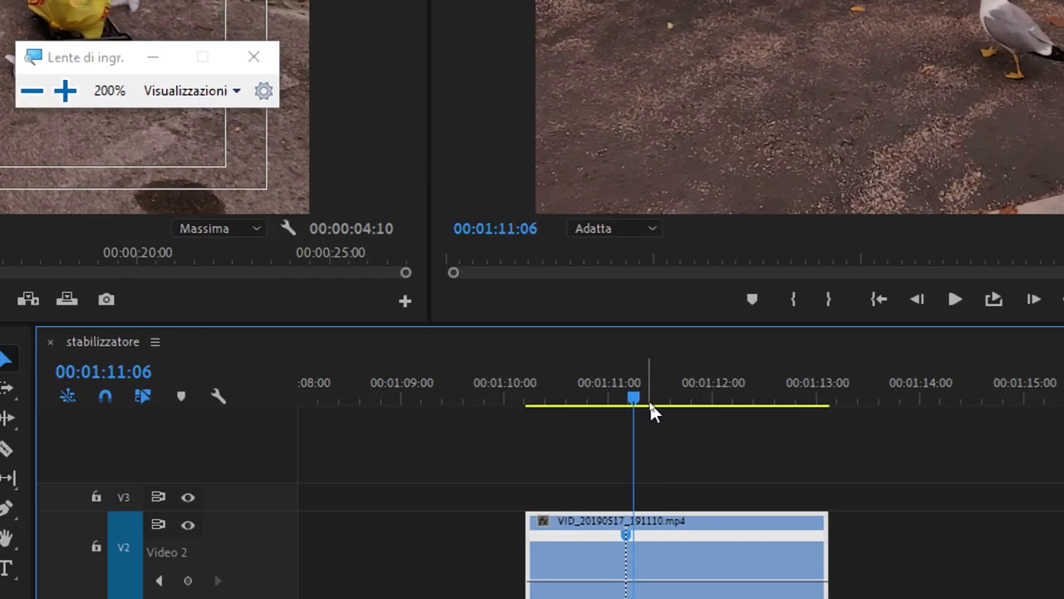
drag(607, 256, 674, 263)
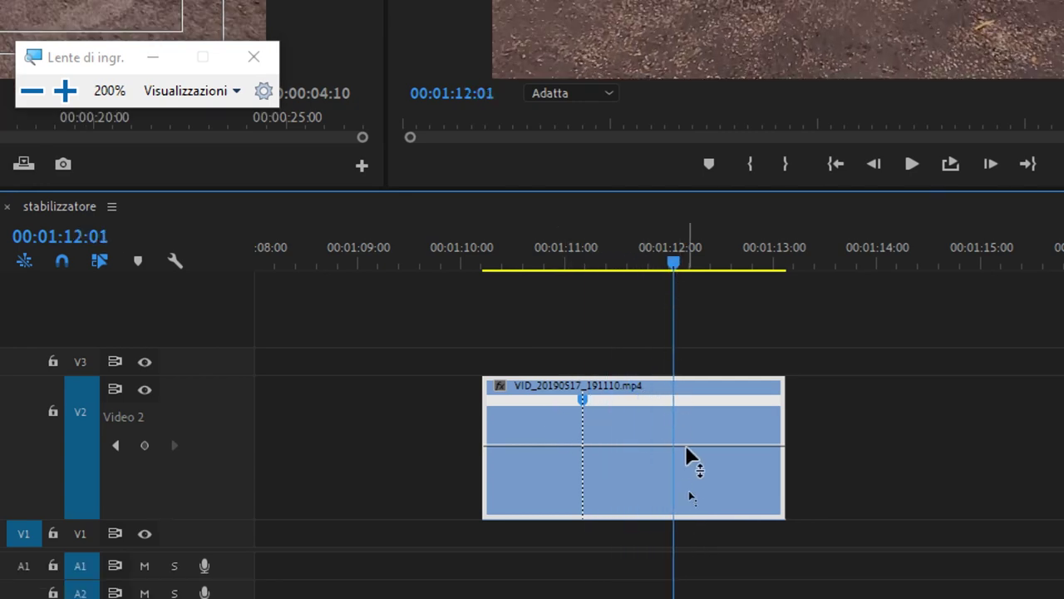
key(ctrl+alt)
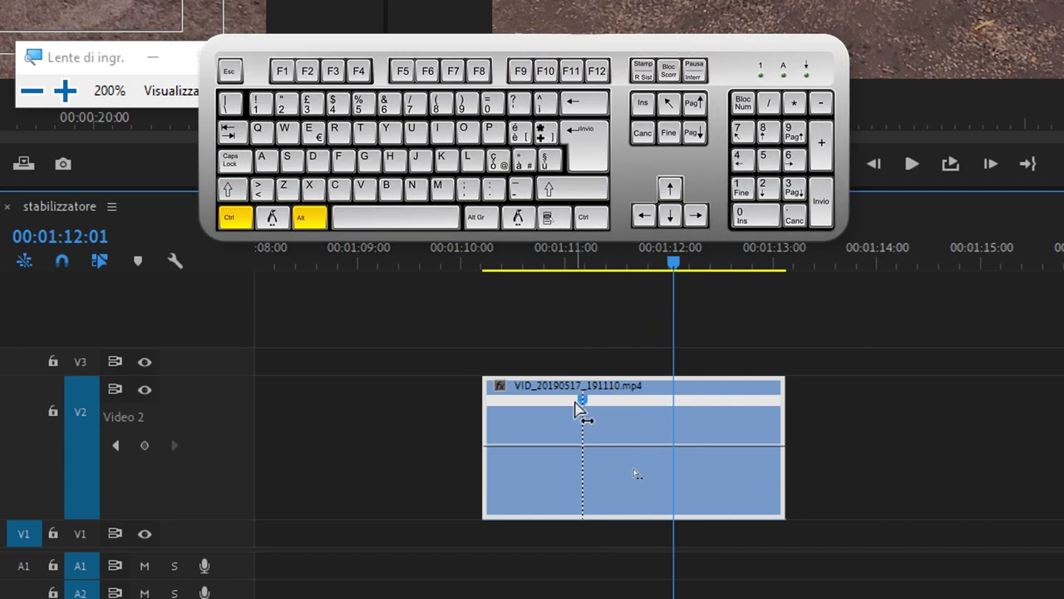
mouse_move(584, 407)
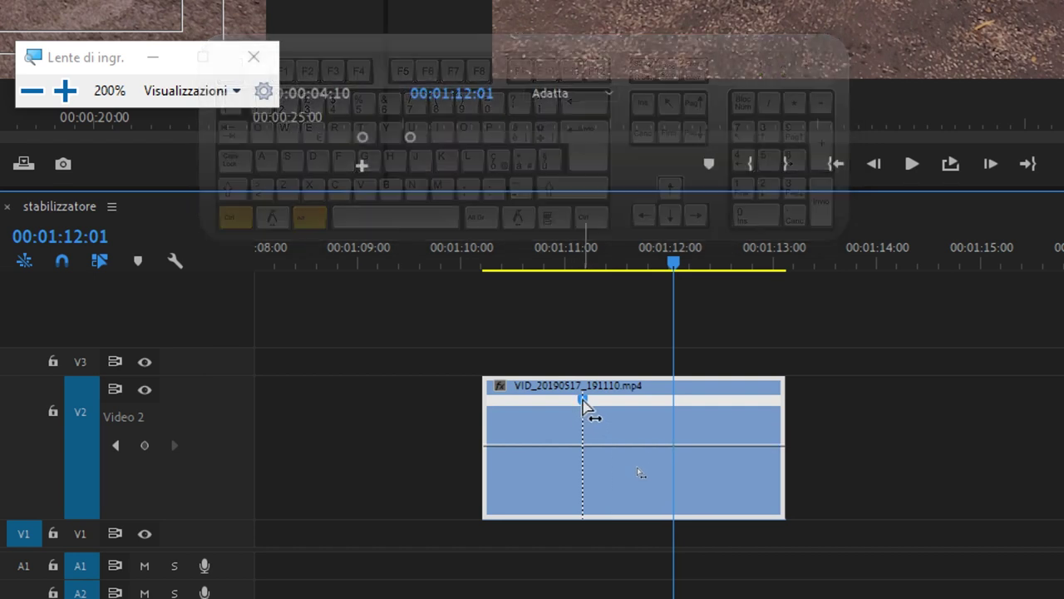
mouse_move(584, 402)
mouse_down()
mouse_move(719, 420)
mouse_move(713, 405)
mouse_move(704, 411)
mouse_up()
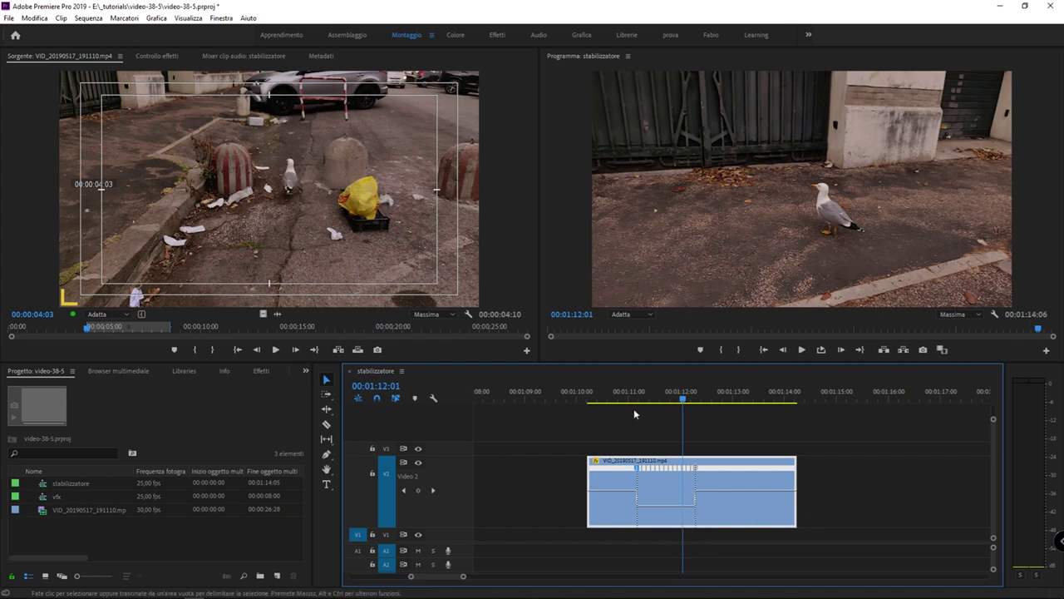
click(610, 396)
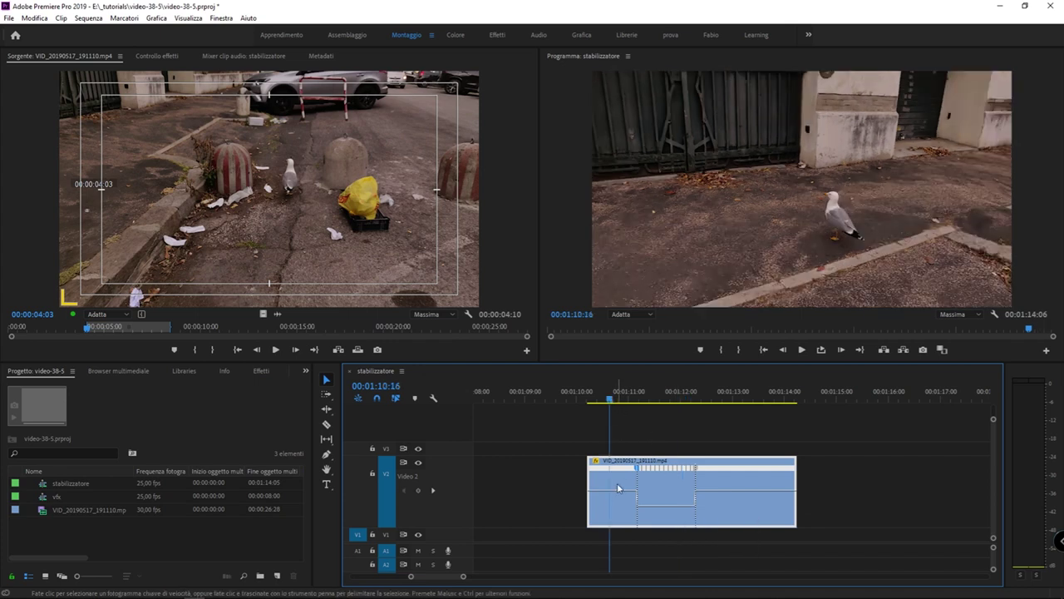
key(space)
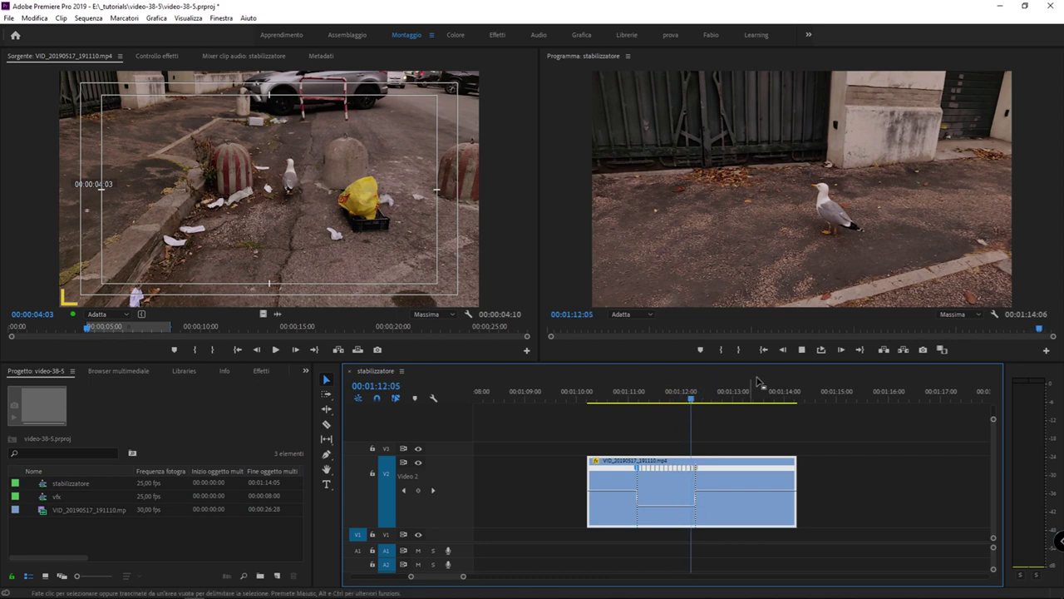
key(space)
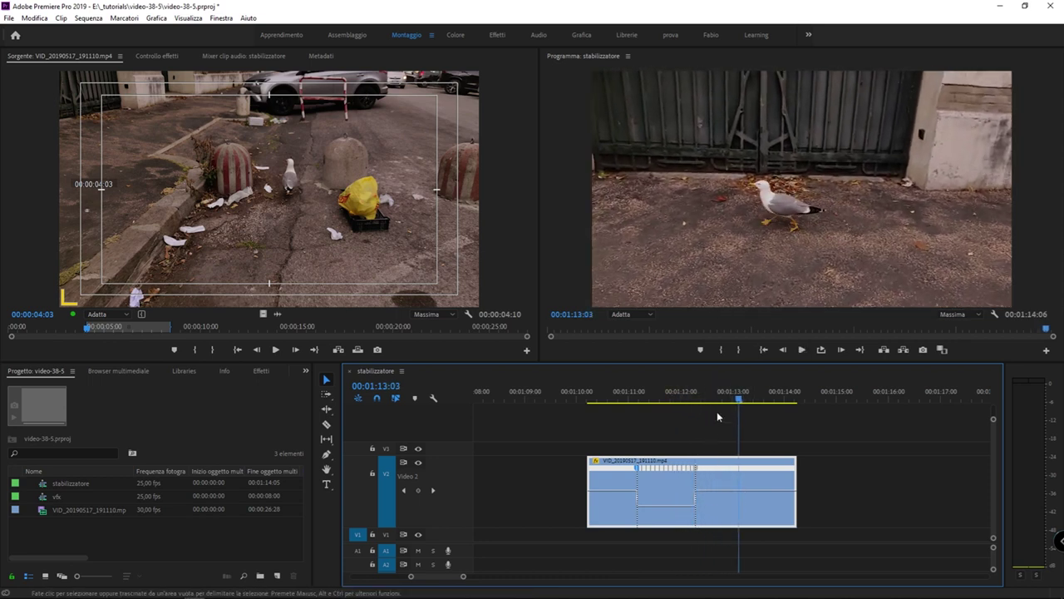
click(611, 399)
key(space)
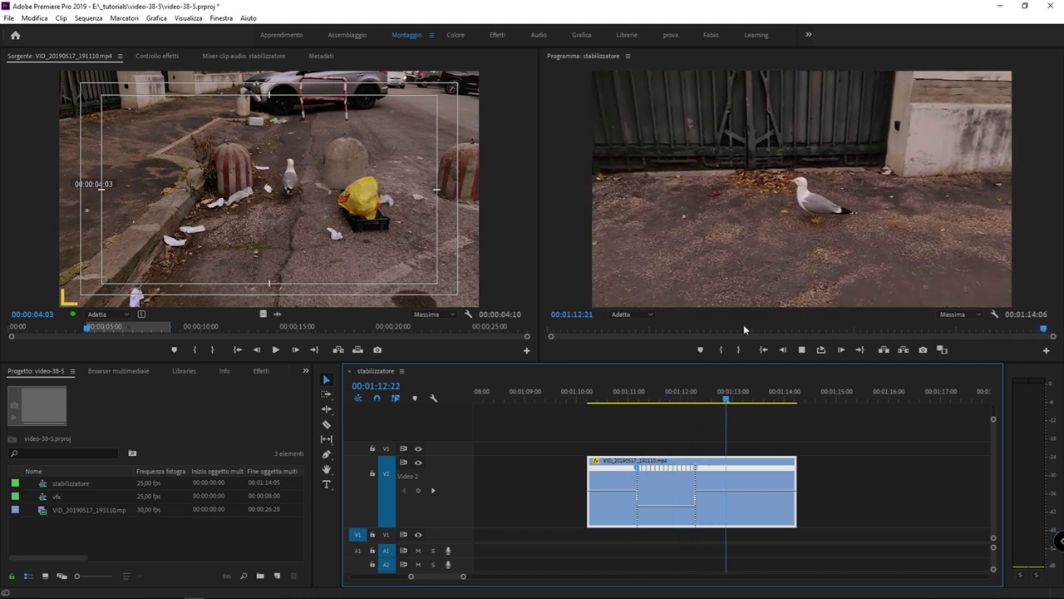
key(space)
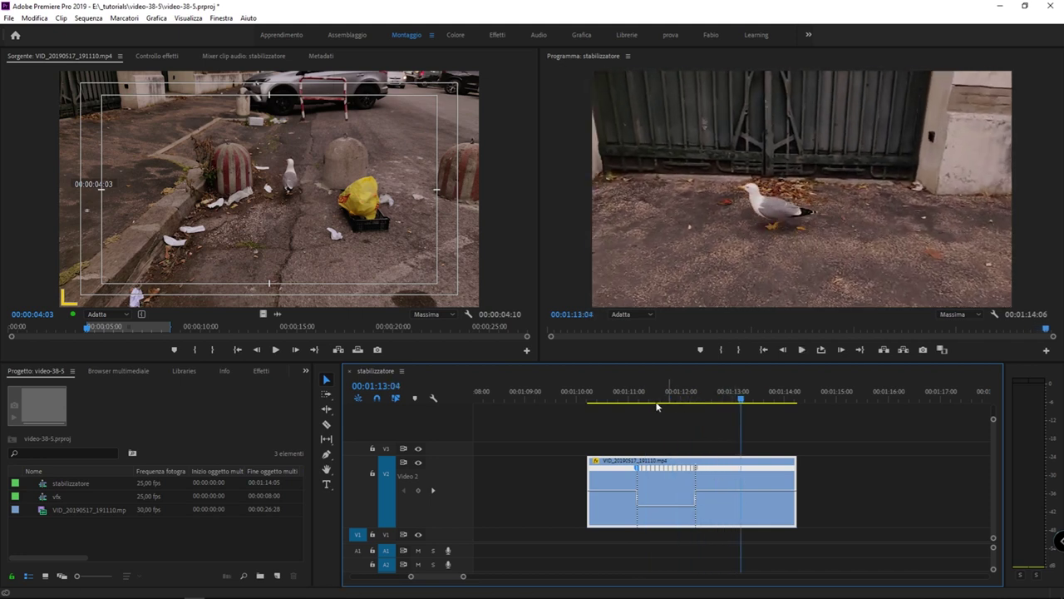
click(636, 400)
mouse_move(636, 400)
mouse_down()
mouse_move(675, 405)
mouse_move(645, 406)
mouse_up()
- Spread the first speed keyframe into a long, gradual slow-down ramp starting around 00:01:10:17
key(super+plus)
key(super+plus)
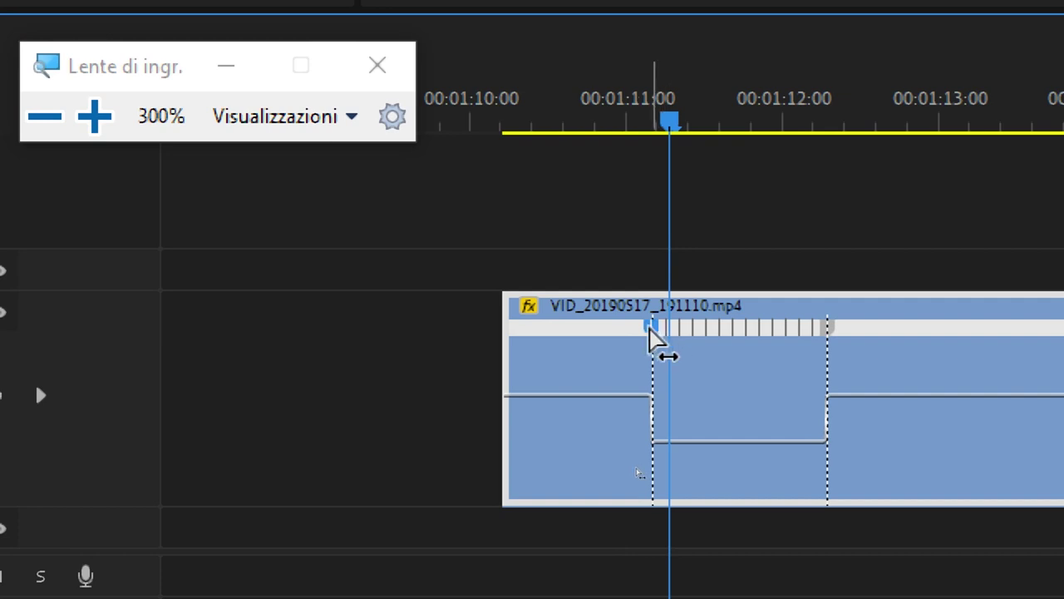
drag(651, 336, 549, 331)
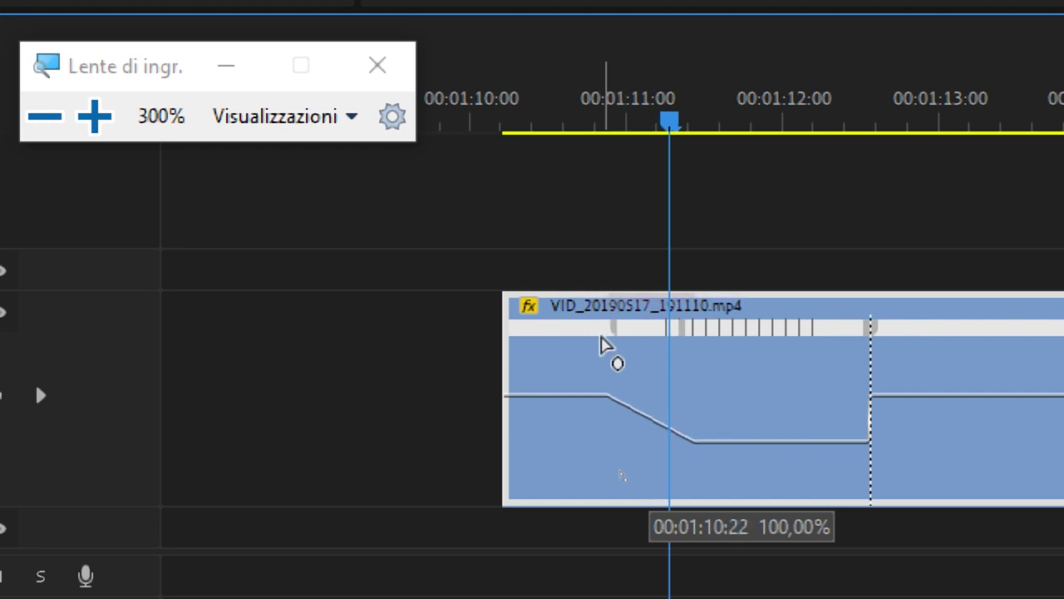
drag(550, 332, 554, 344)
mouse_move(732, 326)
mouse_down()
mouse_move(841, 344)
mouse_move(781, 344)
mouse_move(798, 345)
mouse_up()
mouse_move(645, 323)
mouse_down()
mouse_move(597, 346)
mouse_move(574, 344)
mouse_up()
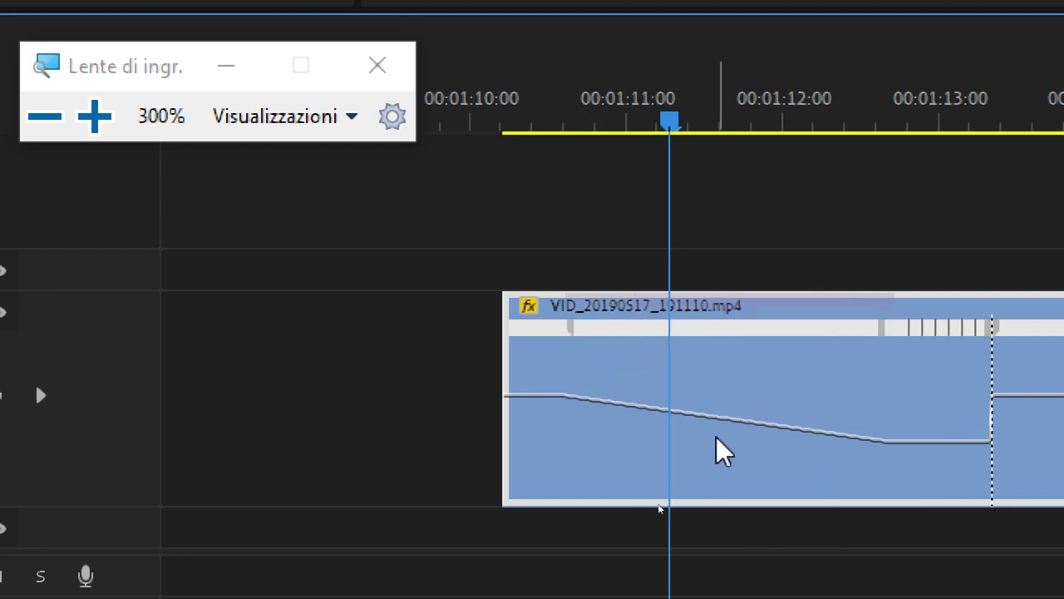
key(super+Escape)
click(595, 403)
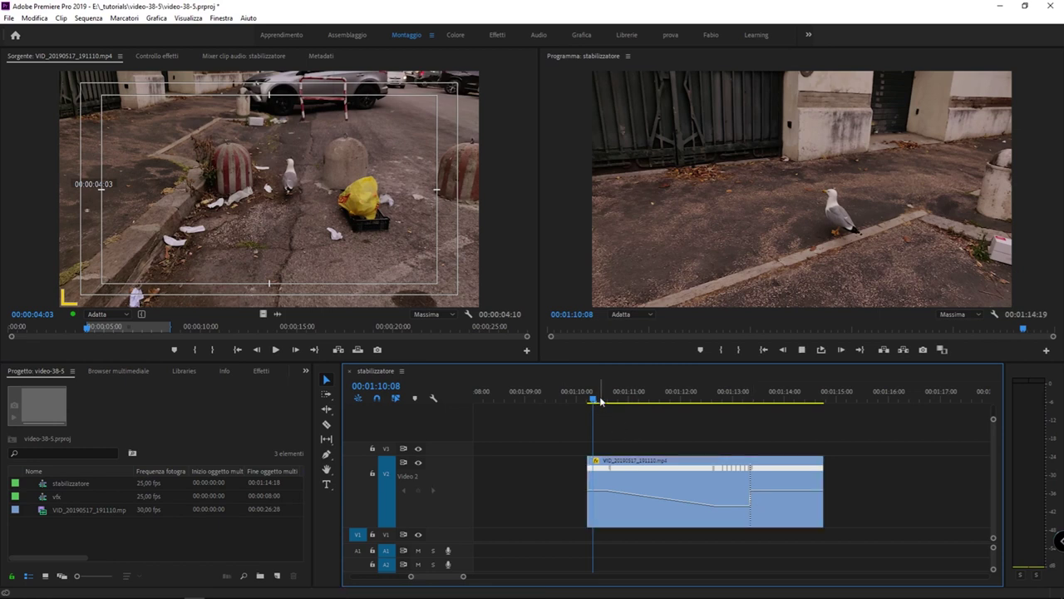
- Play back the slow-down ramp, then return the playhead to 00:01:13:09
key(space)
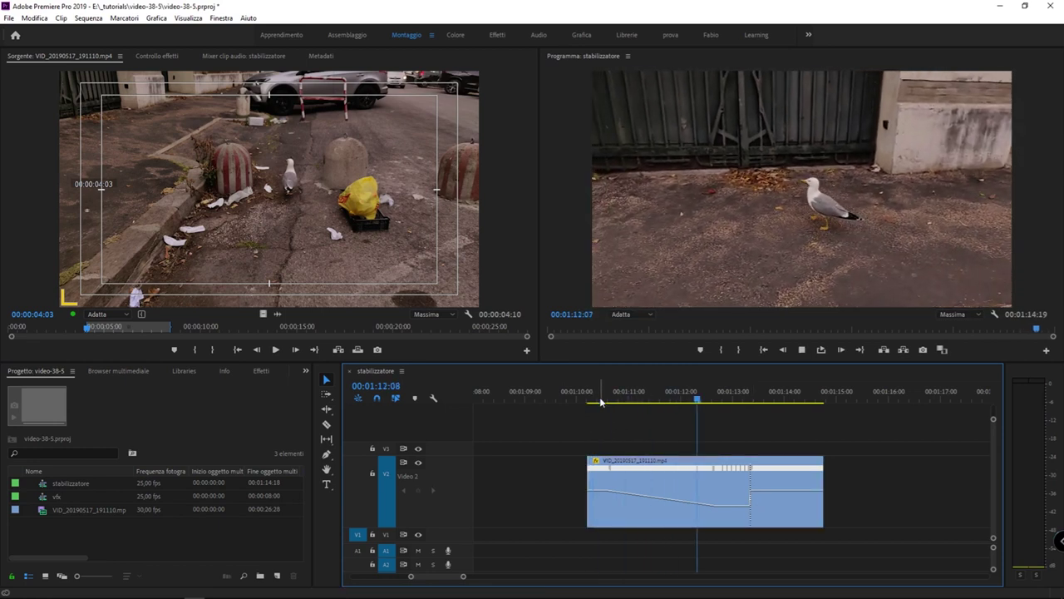
key(space)
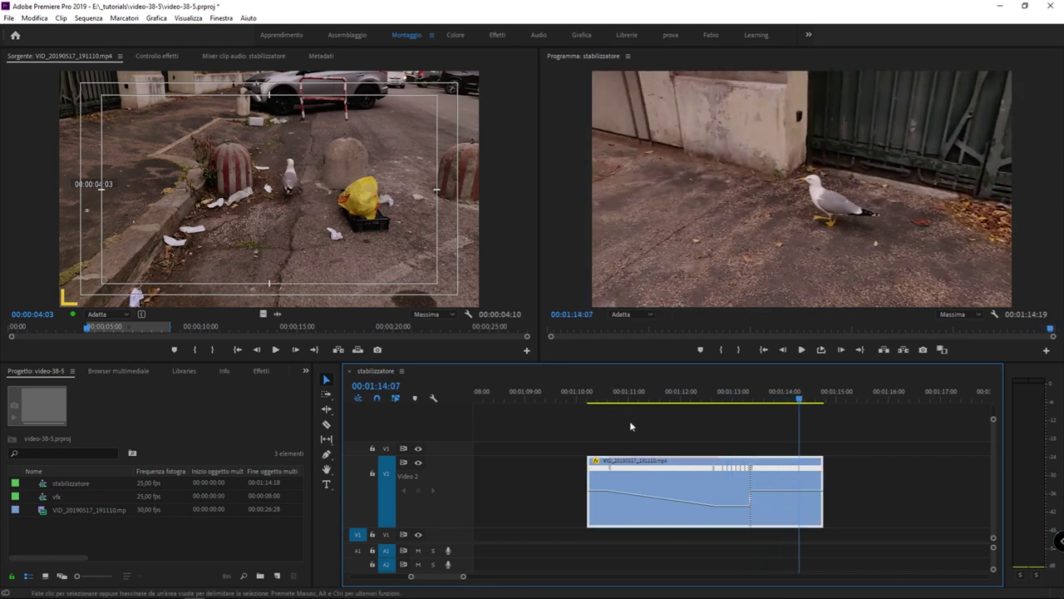
click(750, 400)
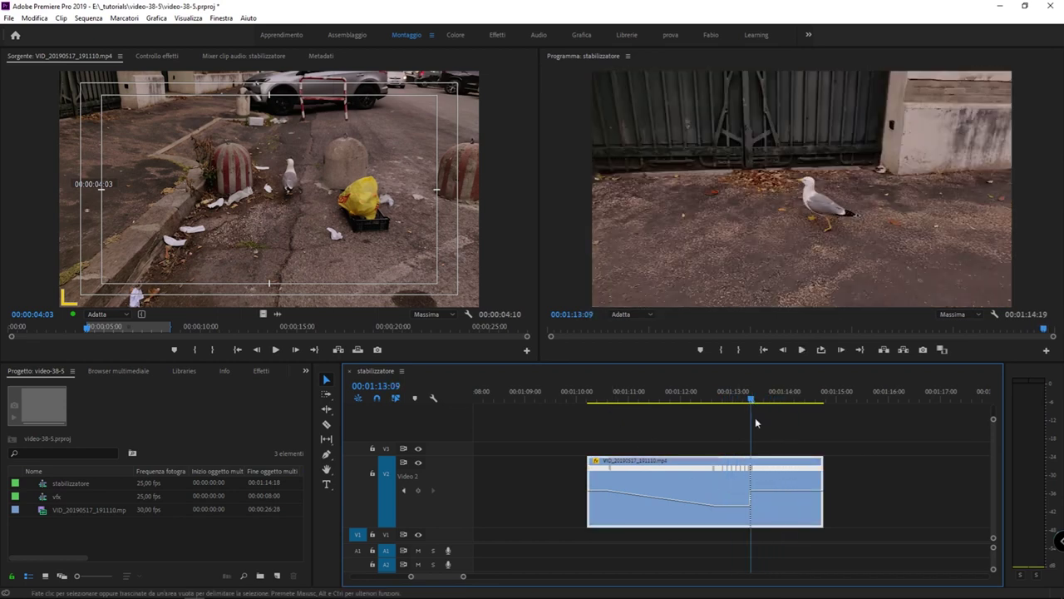
- Spread the second speed keyframe into a gradual ramp back to normal speed and preview both ramps
drag(759, 472, 814, 472)
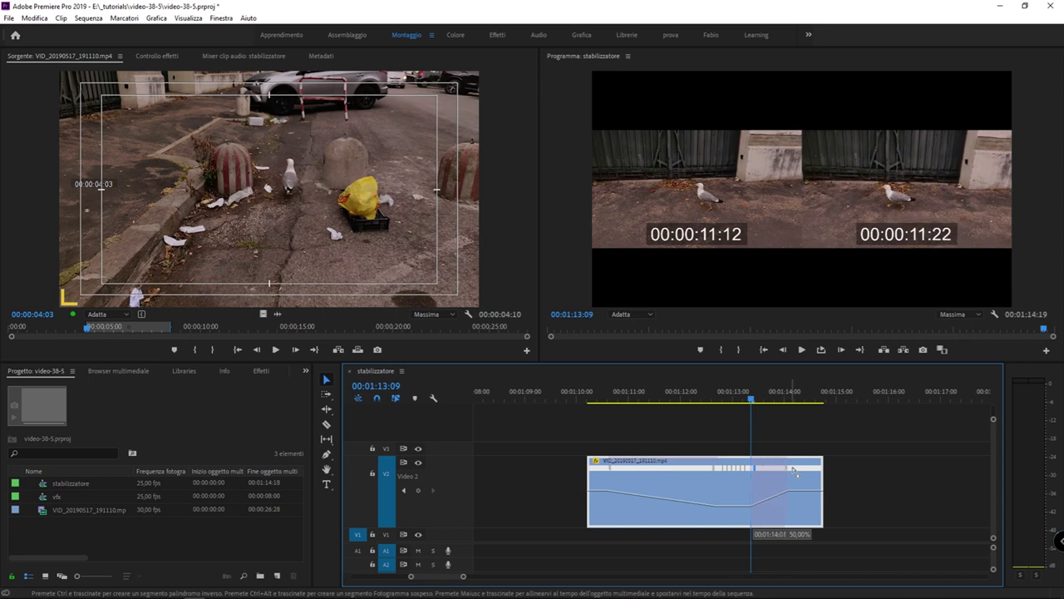
drag(608, 402, 591, 407)
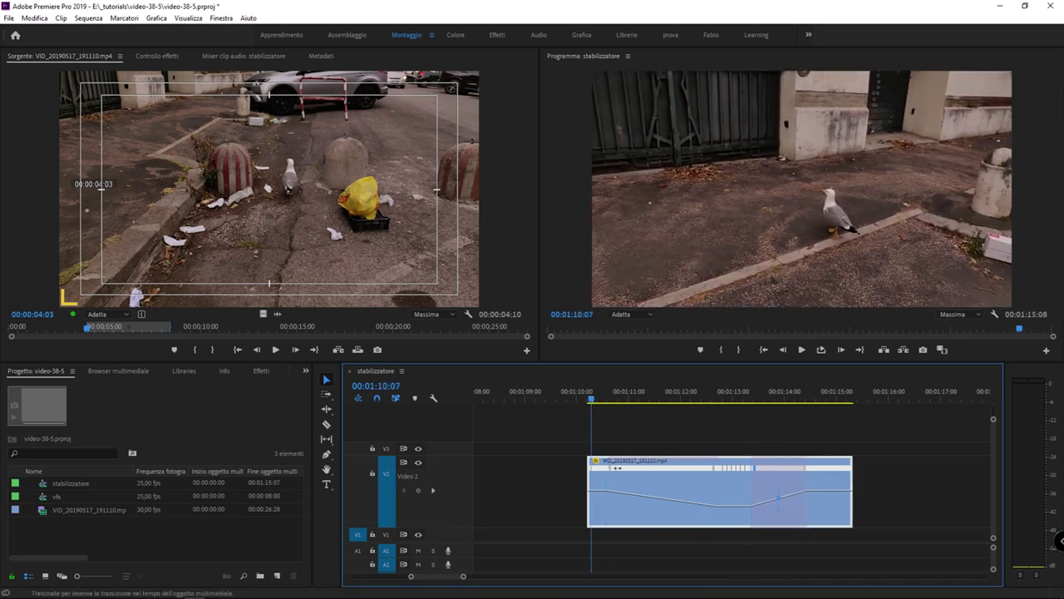
key(space)
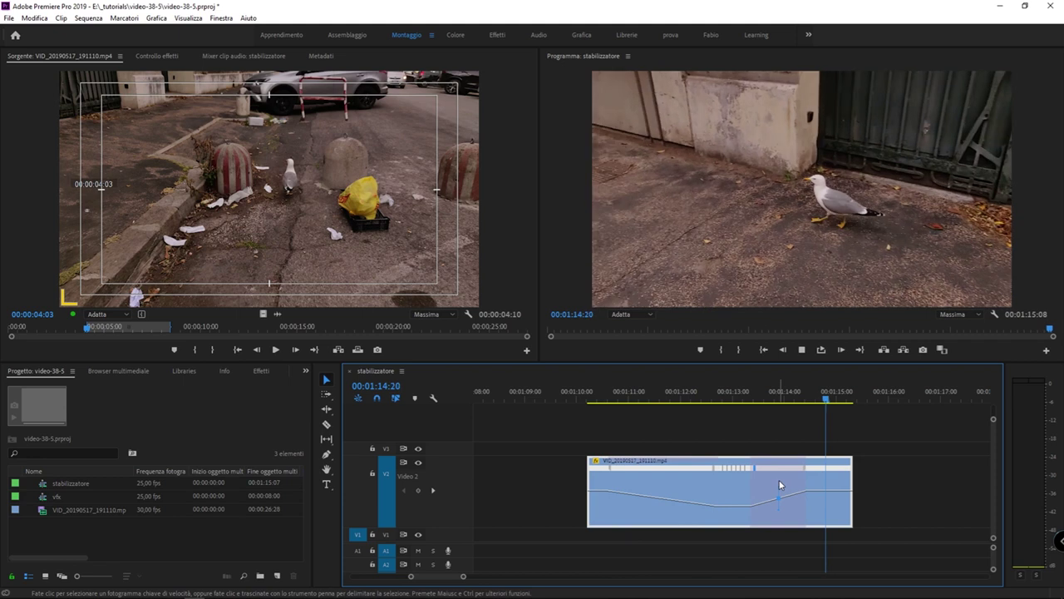
key(space)
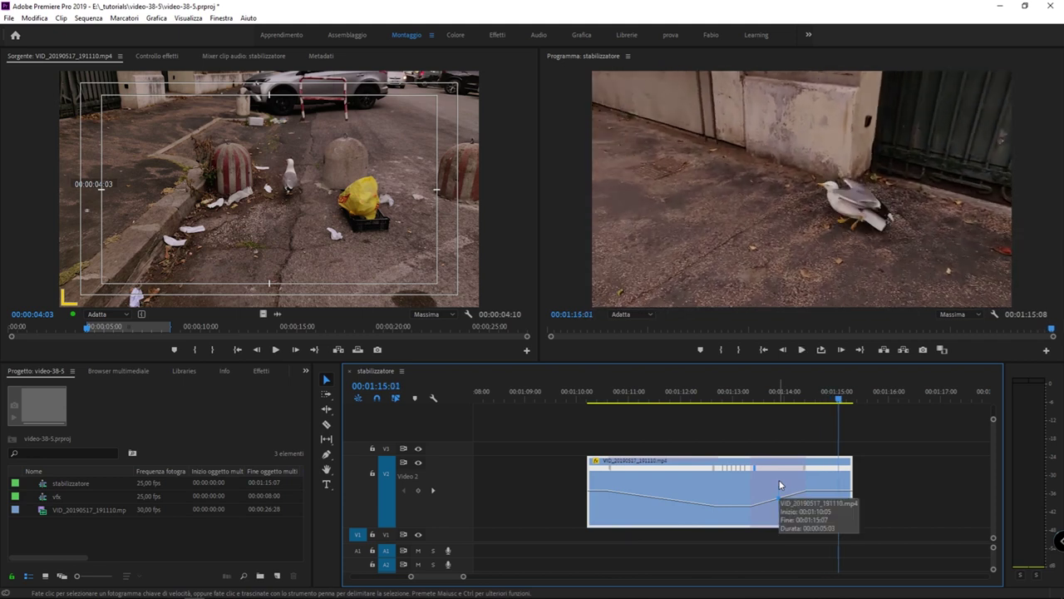
click(780, 403)
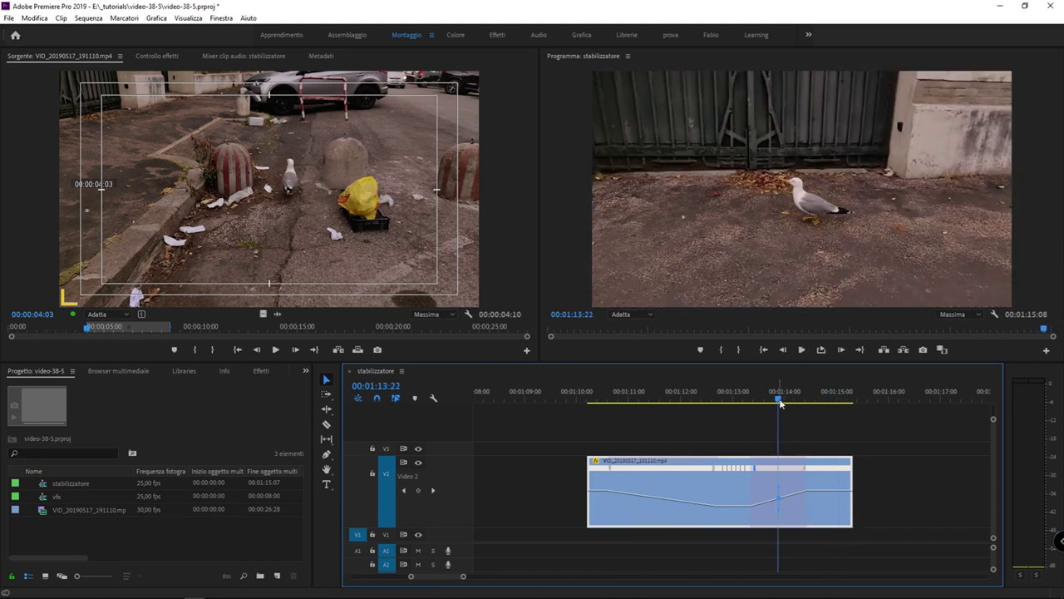
- Bend the speed-up ramp after the freeze into a smooth S-curve, so the sequence ends at 00:01:15:08
scroll(784, 400, up, 2)
scroll(784, 399, up, 2)
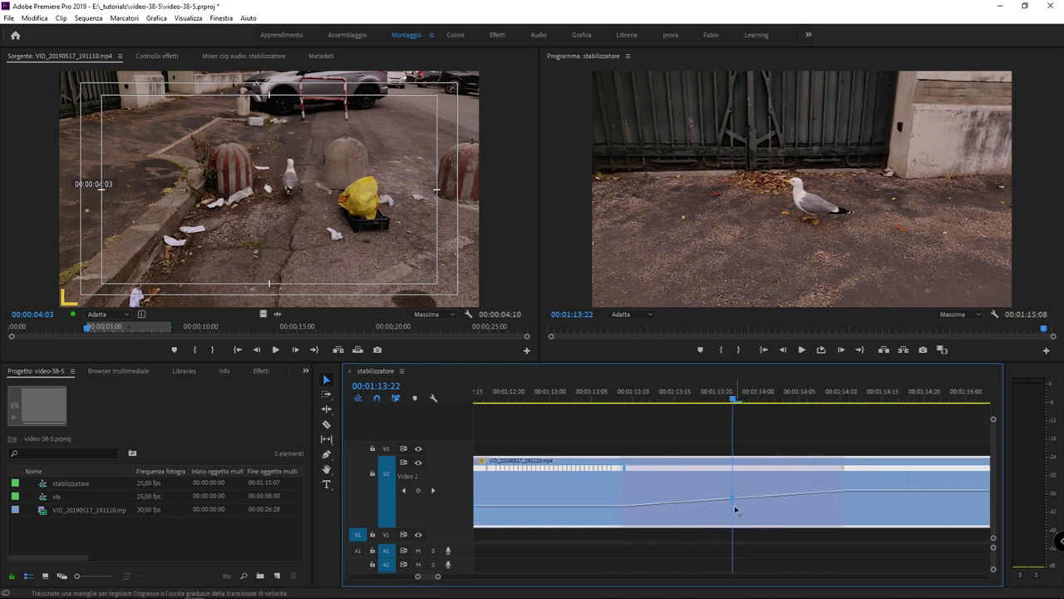
key(Right)
key(Right)
key(Right)
key(Right)
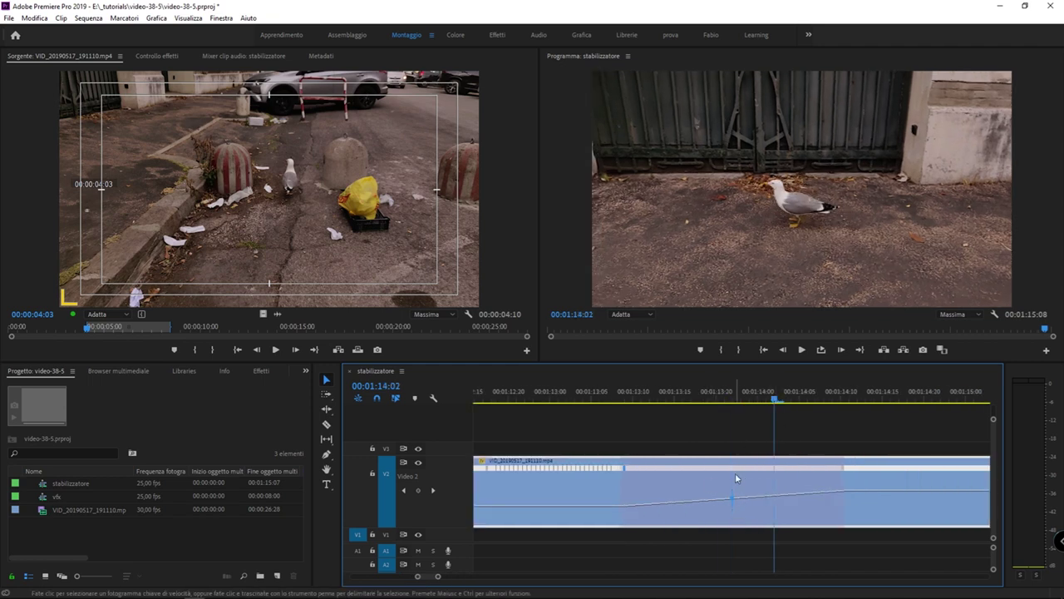
click(707, 479)
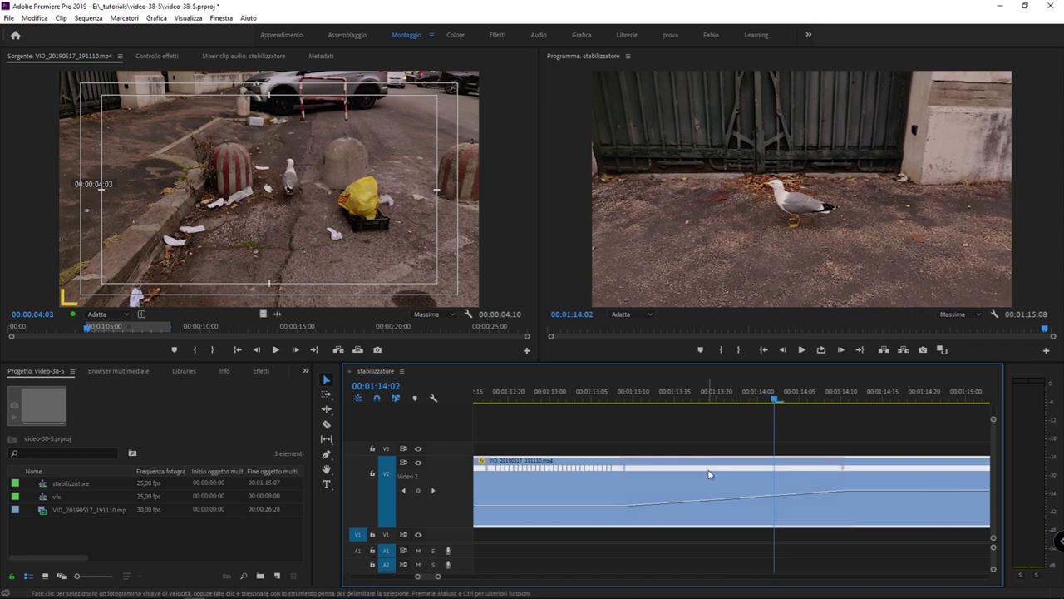
click(699, 469)
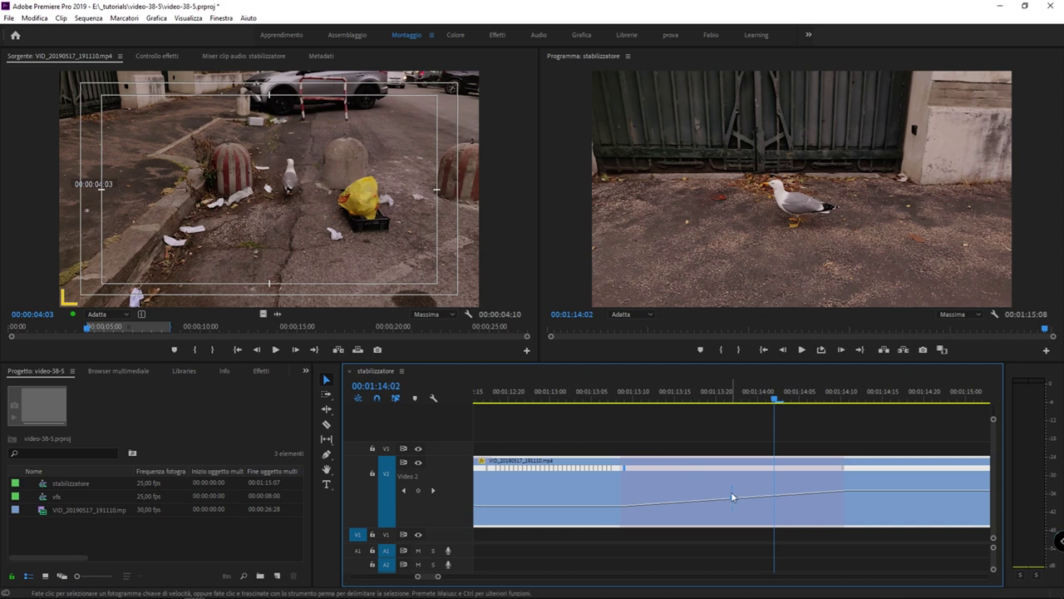
drag(734, 492, 750, 500)
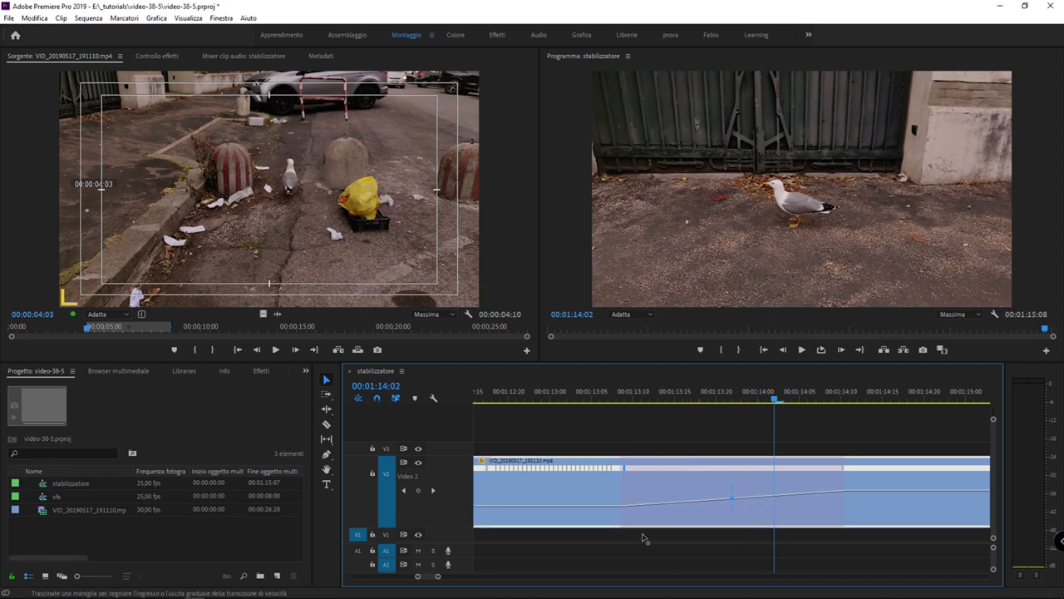
drag(731, 509, 867, 483)
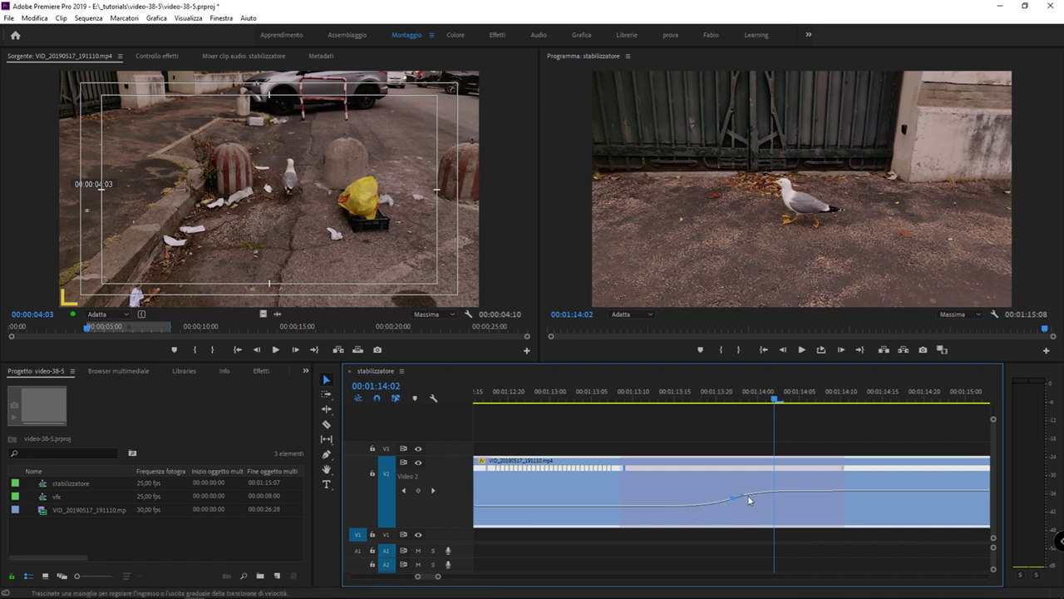
click(710, 435)
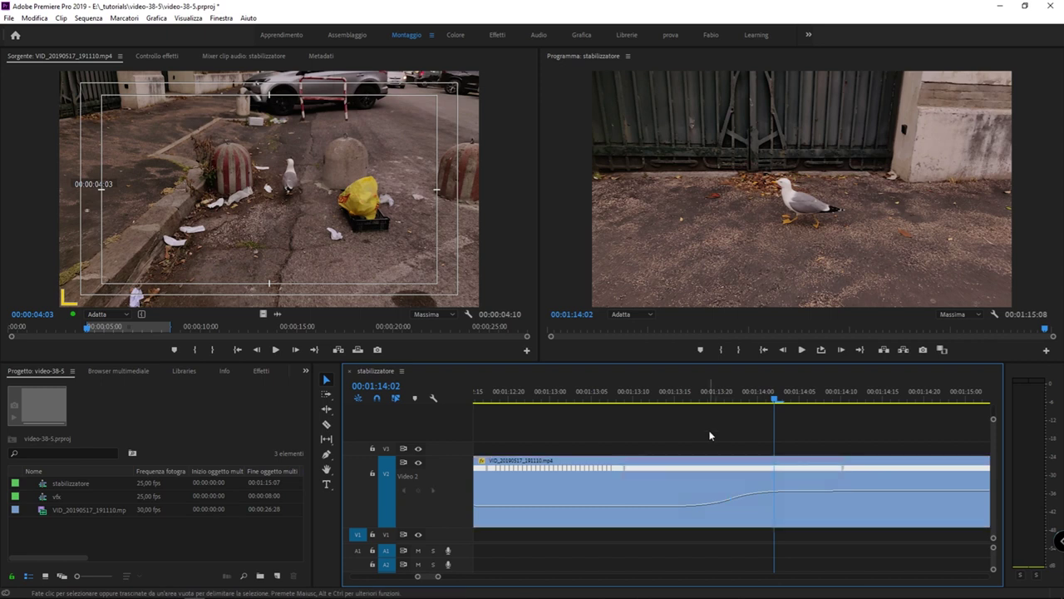
key(minus)
key(minus)
key(minus)
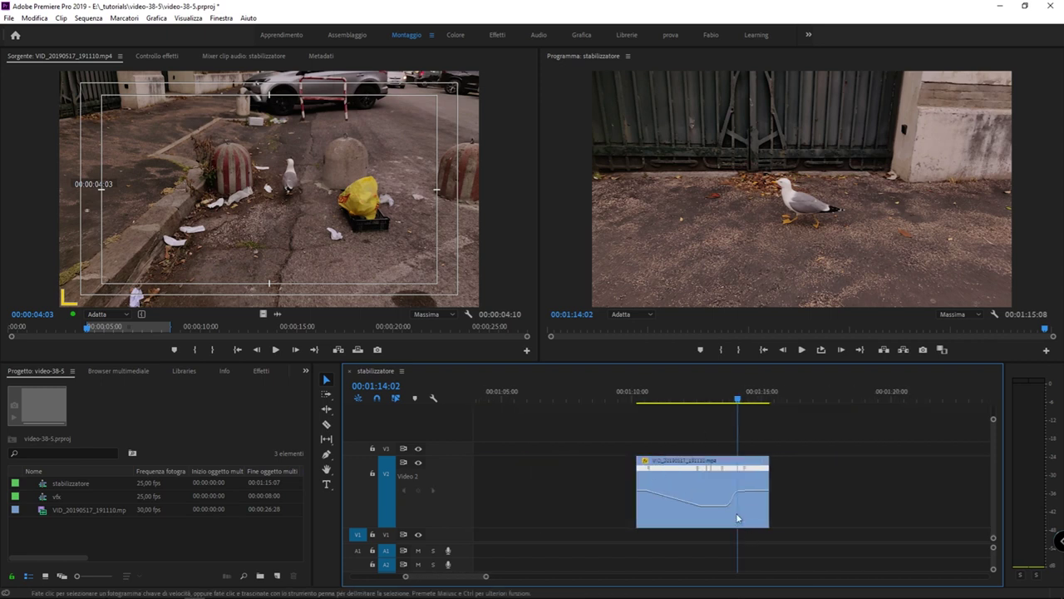
key(Up)
key(space)
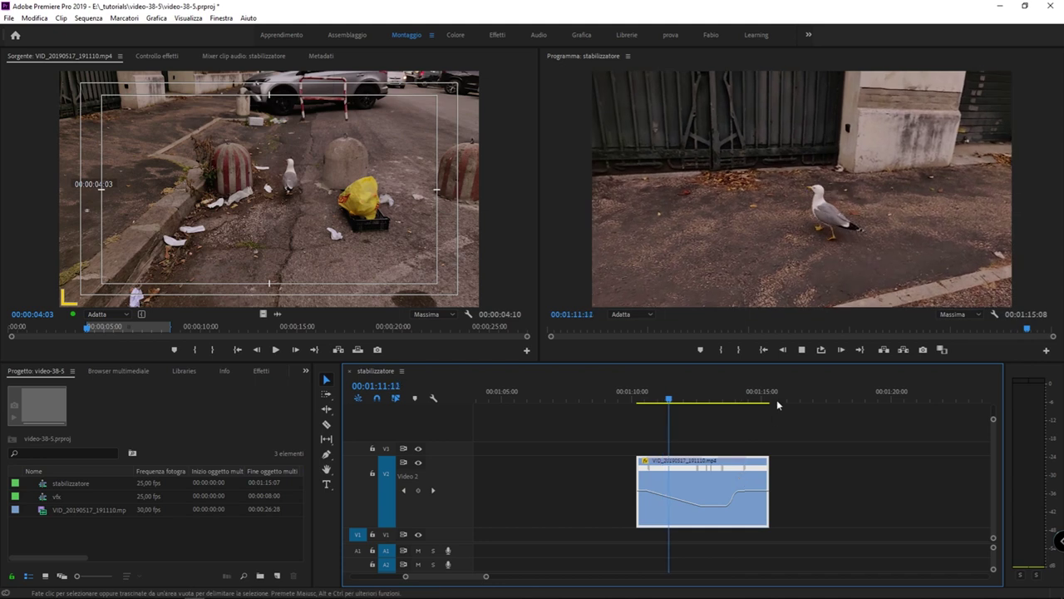
key(space)
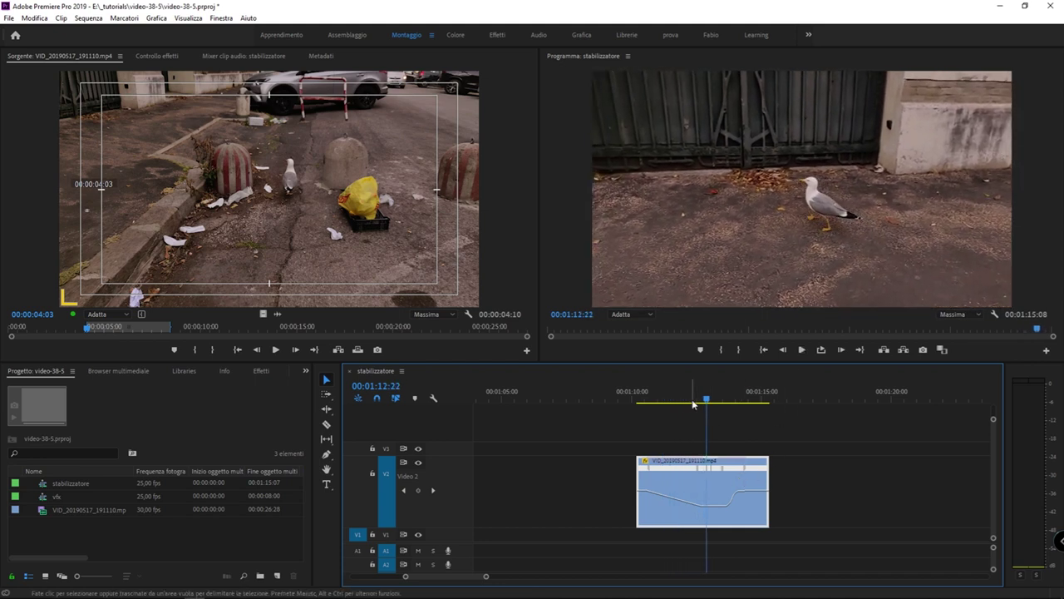
drag(691, 399, 663, 399)
key(space)
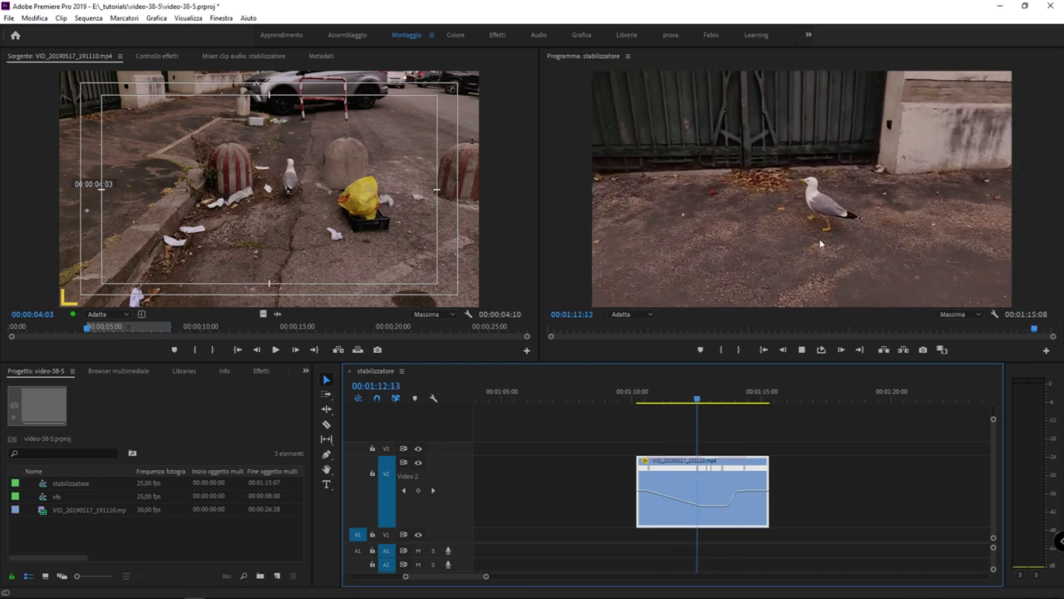
drag(703, 401, 660, 399)
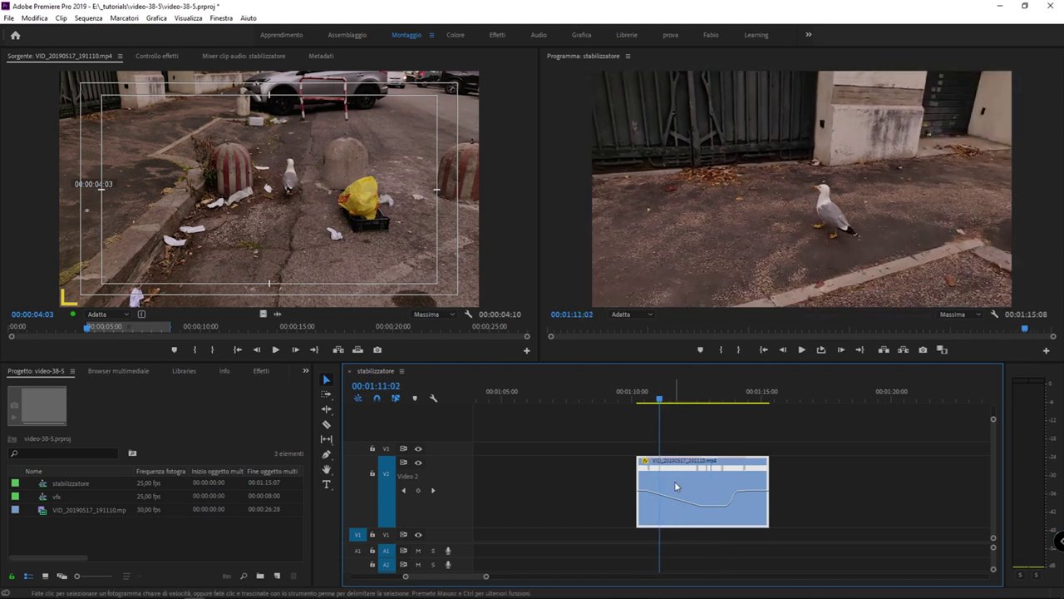
key(space)
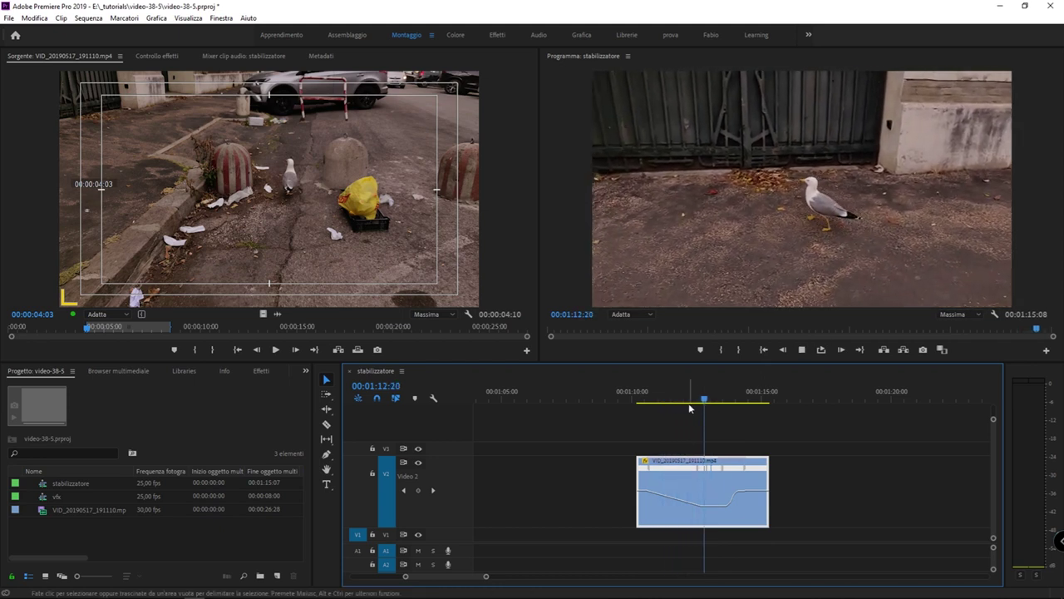
key(space)
click(652, 398)
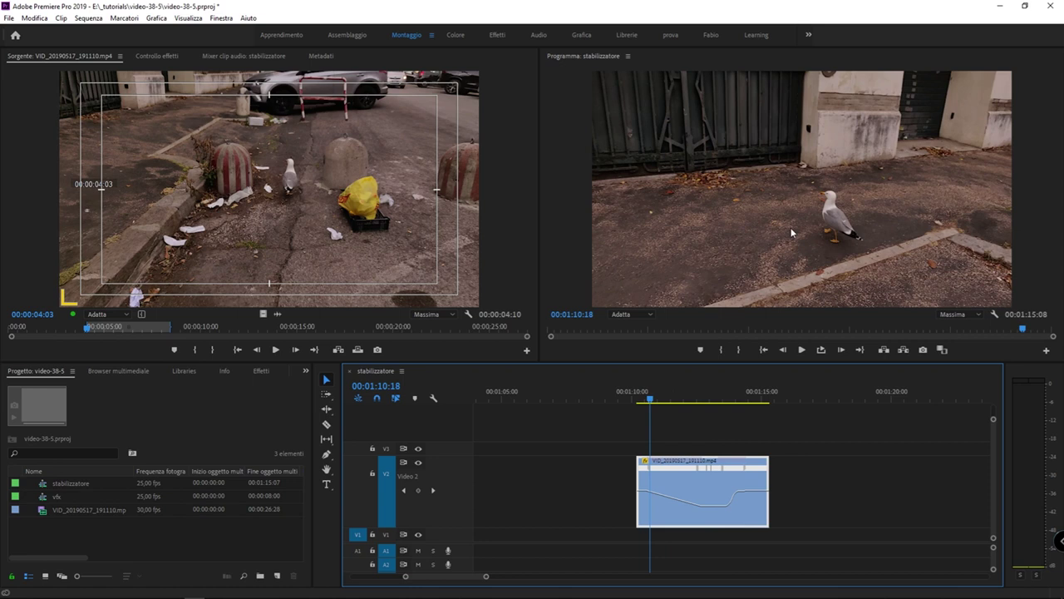
key(space)
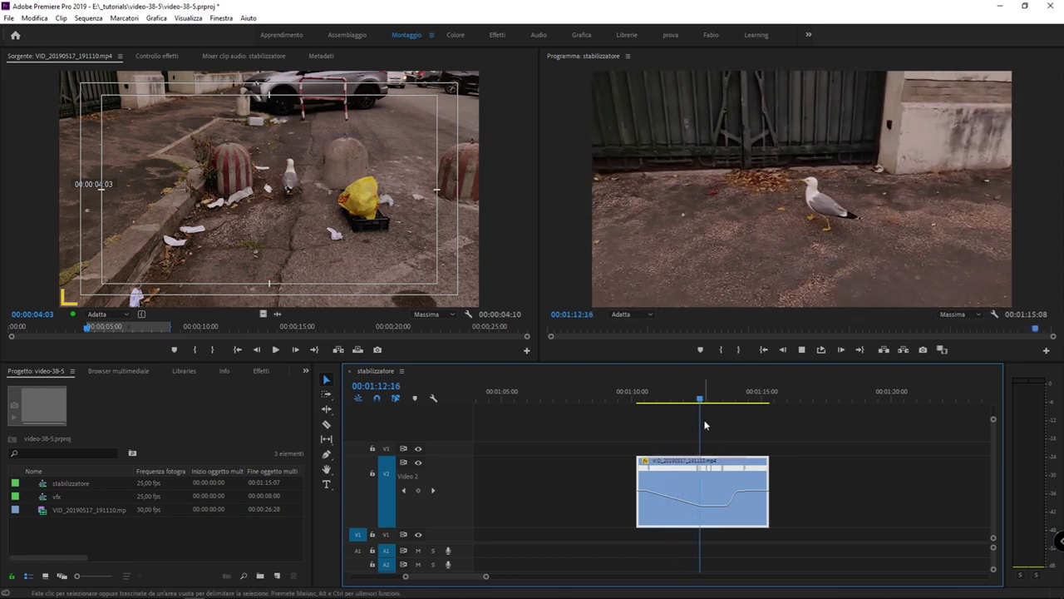
click(670, 400)
key(space)
key(space)
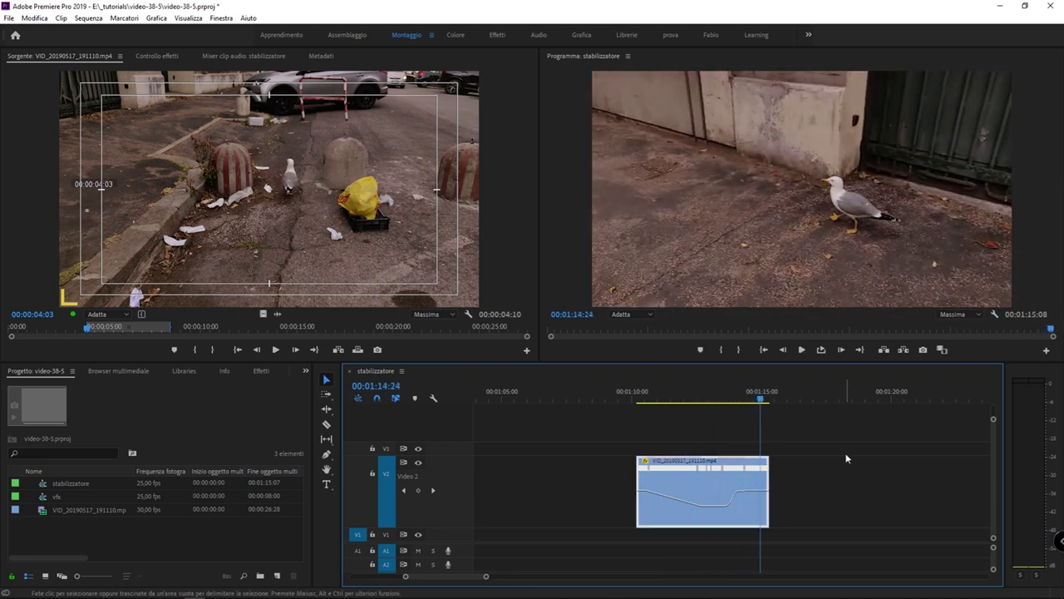